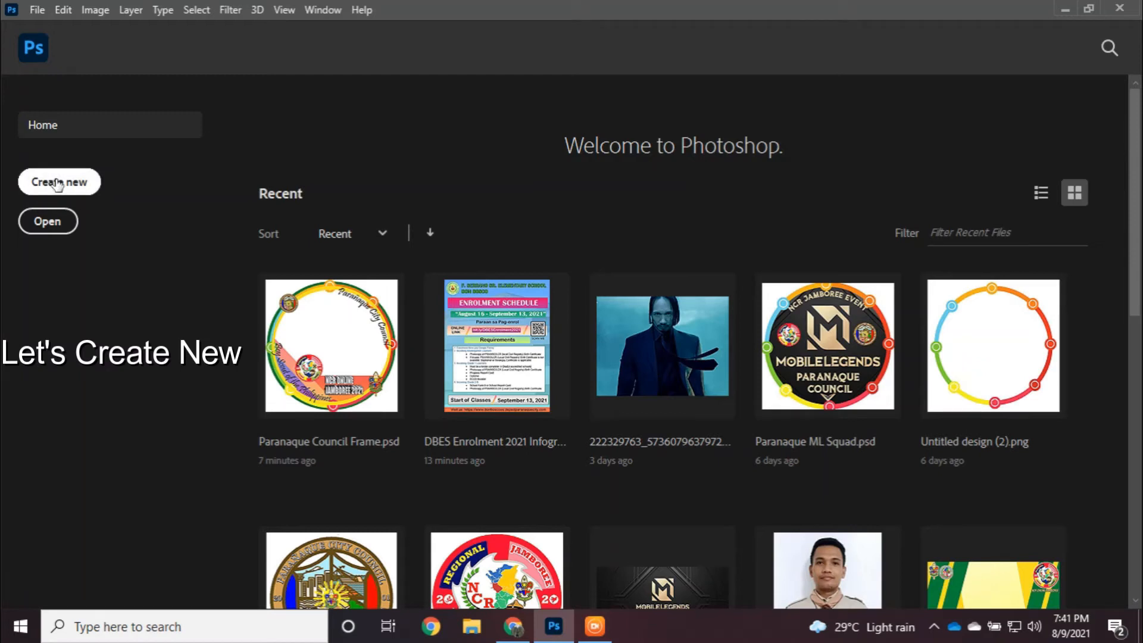
Create a new 2000 x 2000 pixel document with a transparent background.
click(58, 184)
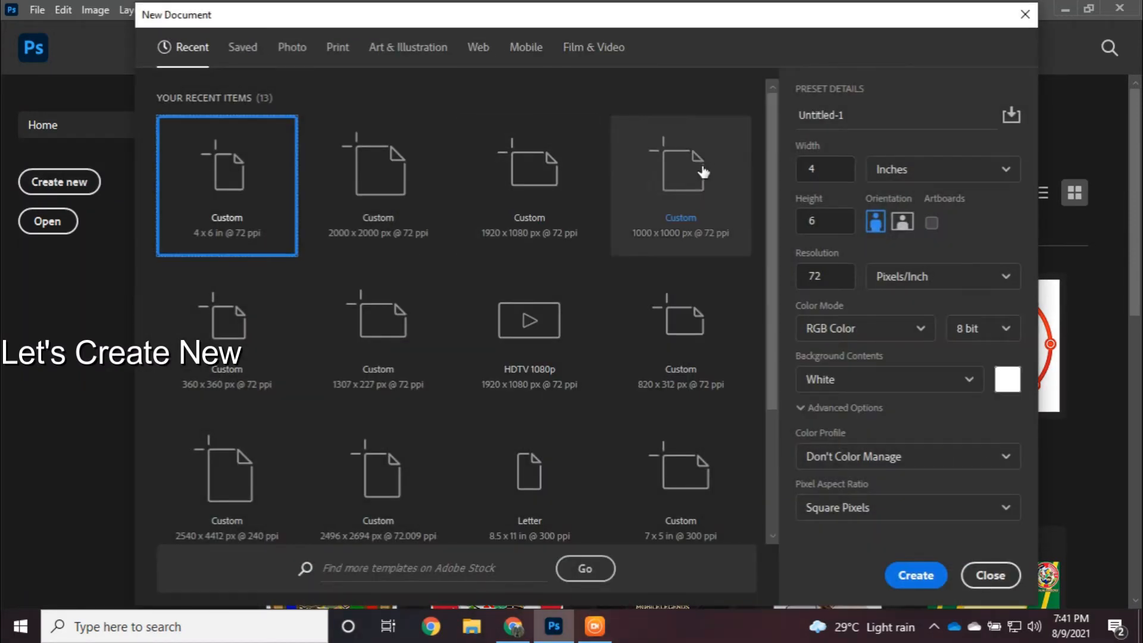
click(895, 168)
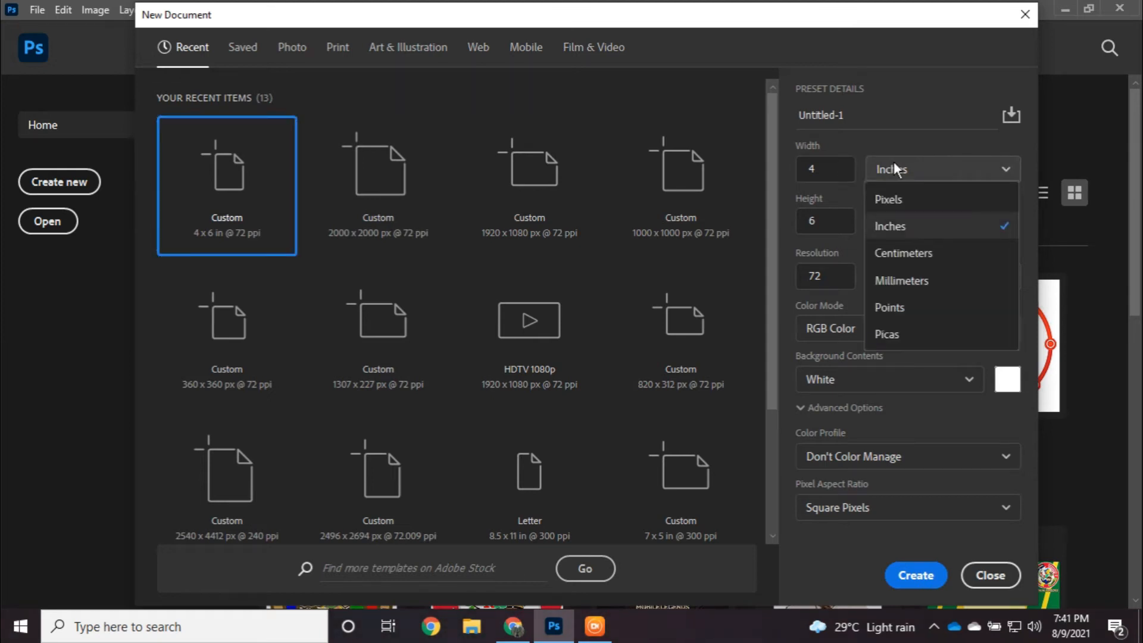
click(887, 195)
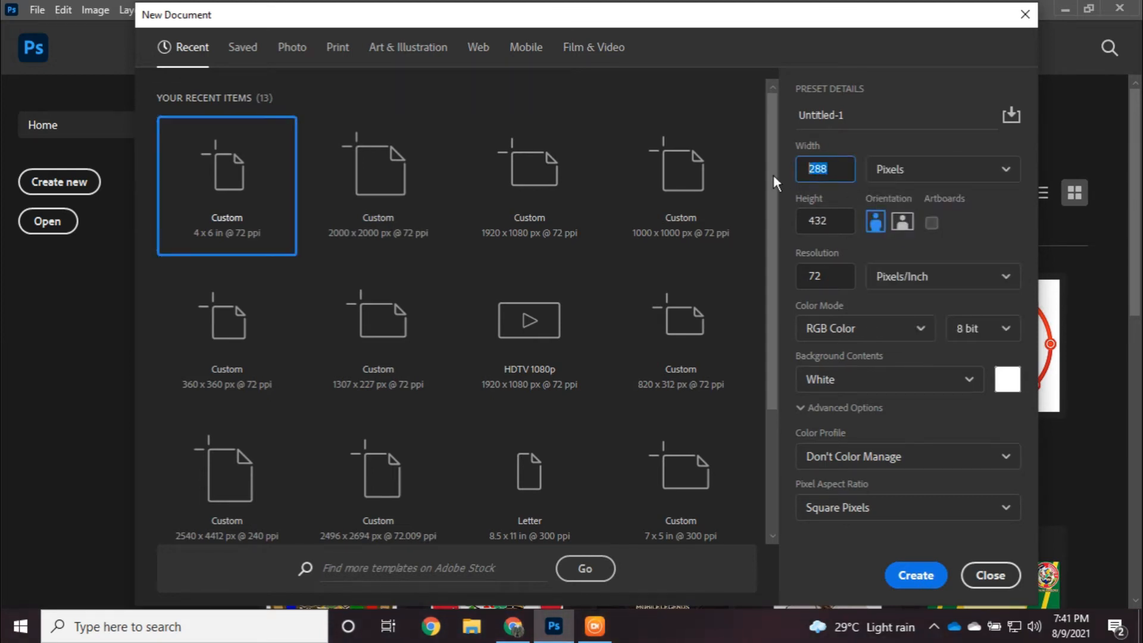
text(2000)
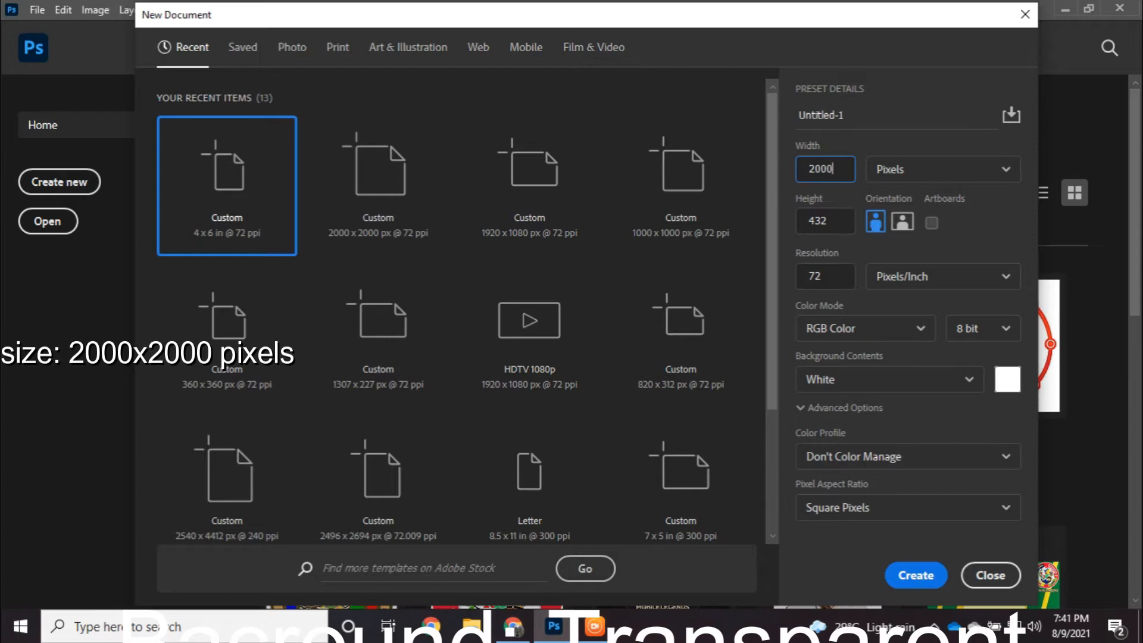
drag(836, 224, 807, 221)
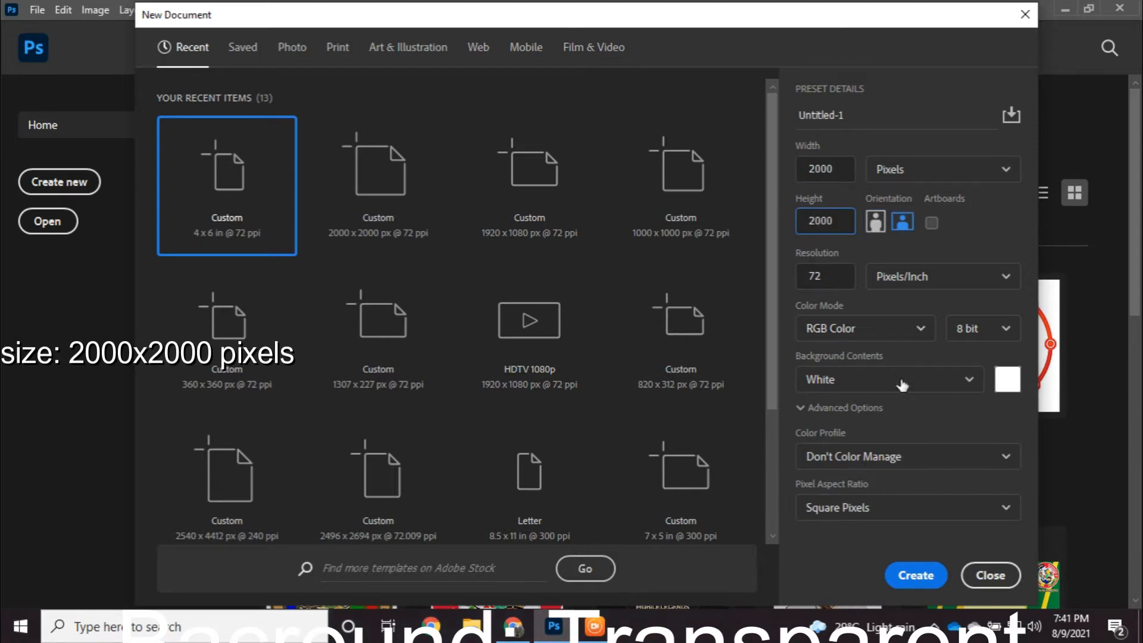
click(855, 393)
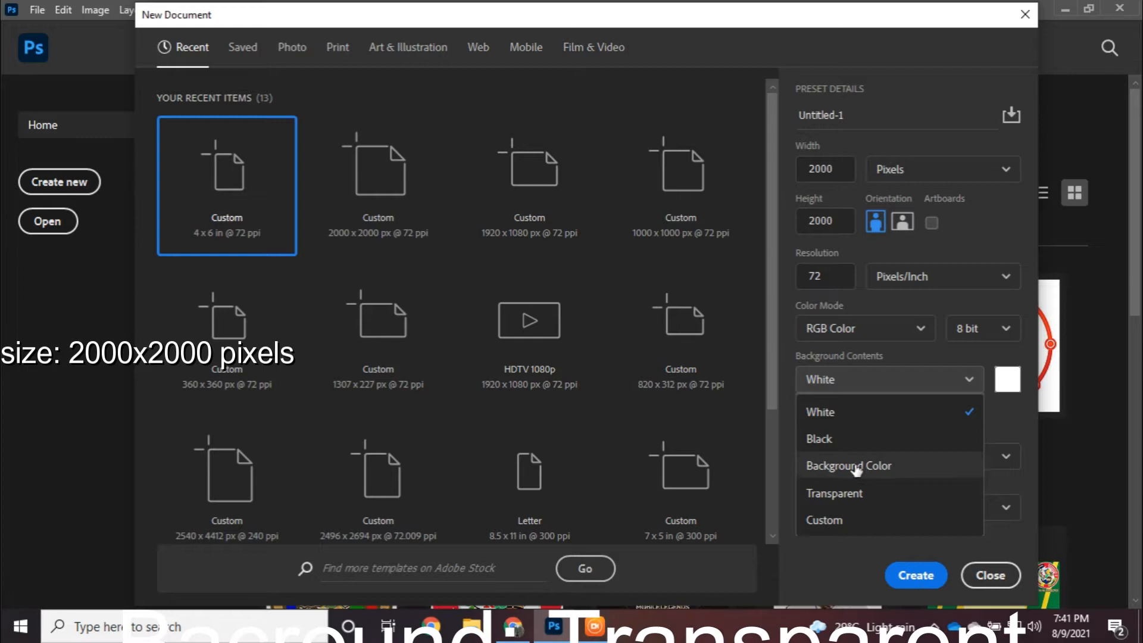
click(856, 493)
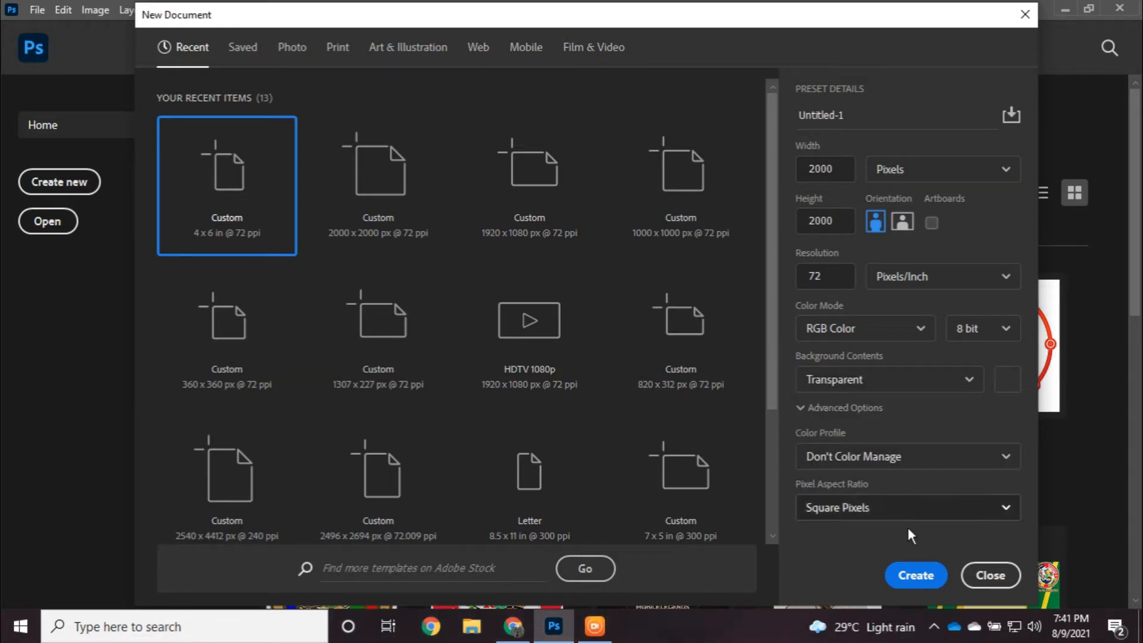
click(914, 574)
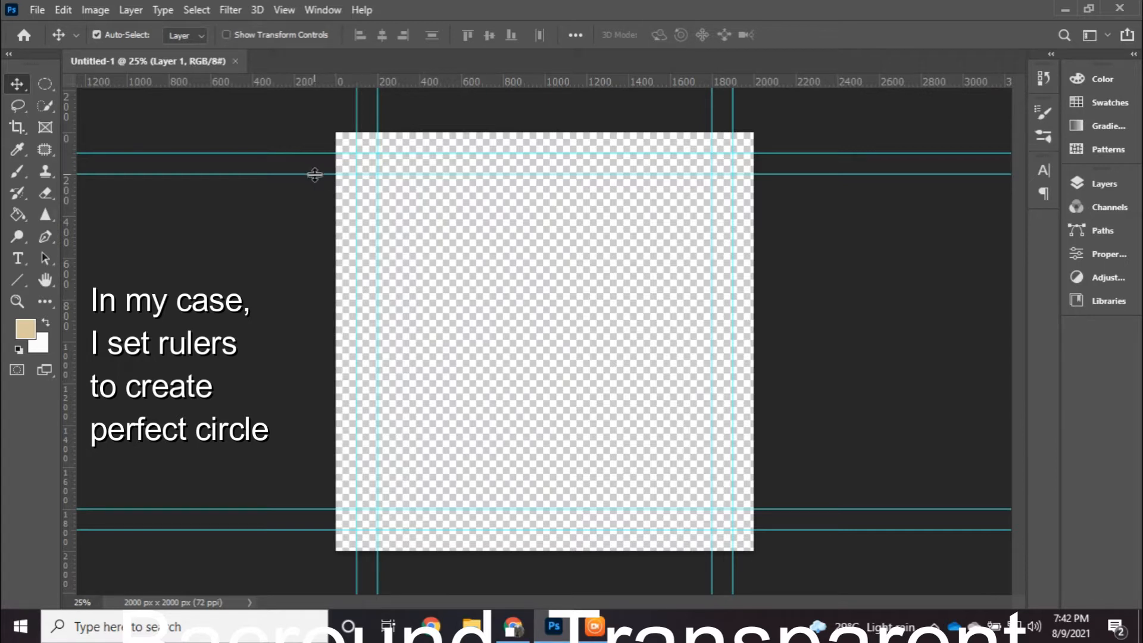
Rearrange the horizontal guides and add more, spacing the inner ones about 400 px apart between the canvas margins.
drag(315, 174, 313, 216)
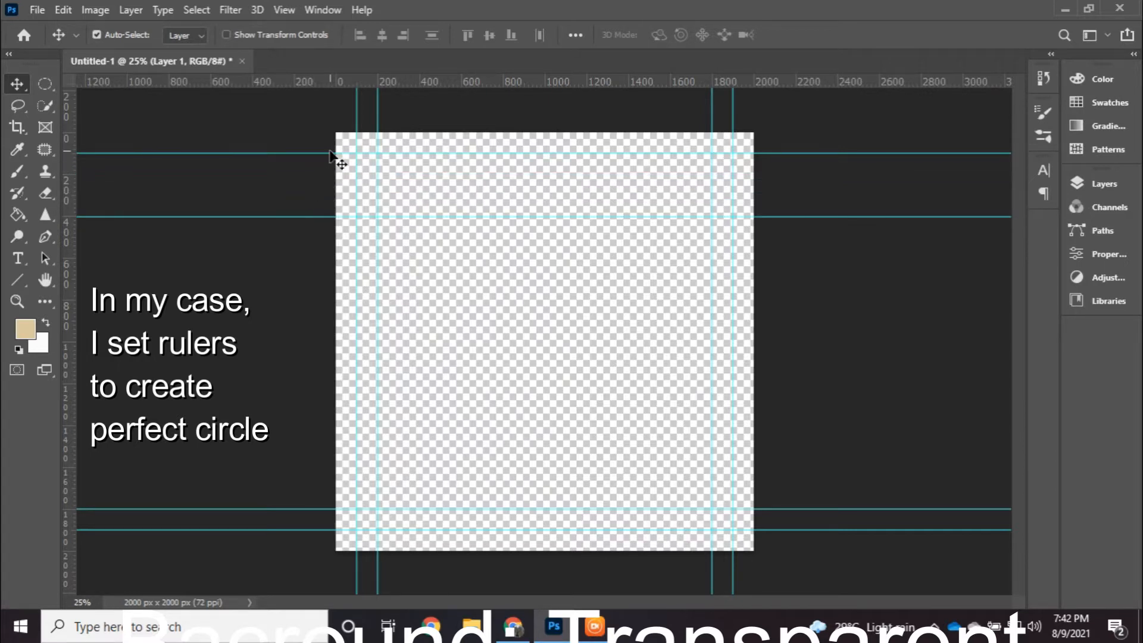
drag(333, 153, 331, 174)
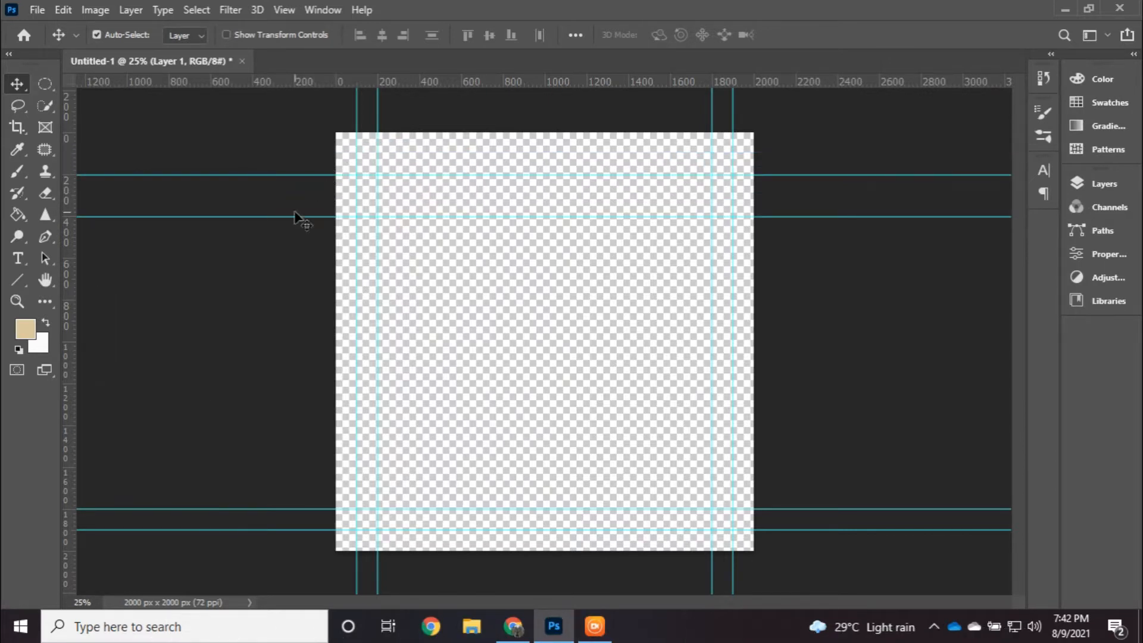
drag(327, 81, 328, 258)
drag(337, 81, 332, 299)
drag(413, 510, 413, 468)
mouse_move(403, 299)
mouse_down()
mouse_move(394, 385)
mouse_move(390, 301)
mouse_move(409, 300)
mouse_up()
mouse_move(434, 175)
mouse_down()
mouse_move(432, 135)
mouse_move(418, 173)
mouse_up()
Set the inner vertical guides at about 800, 1200 and 1600 px across the canvas.
drag(70, 217, 504, 216)
click(46, 192)
click(116, 187)
mouse_move(70, 255)
mouse_down()
mouse_move(488, 256)
mouse_move(586, 270)
mouse_up()
drag(71, 204, 670, 231)
click(709, 241)
key(Return)
key(v)
drag(710, 248, 669, 248)
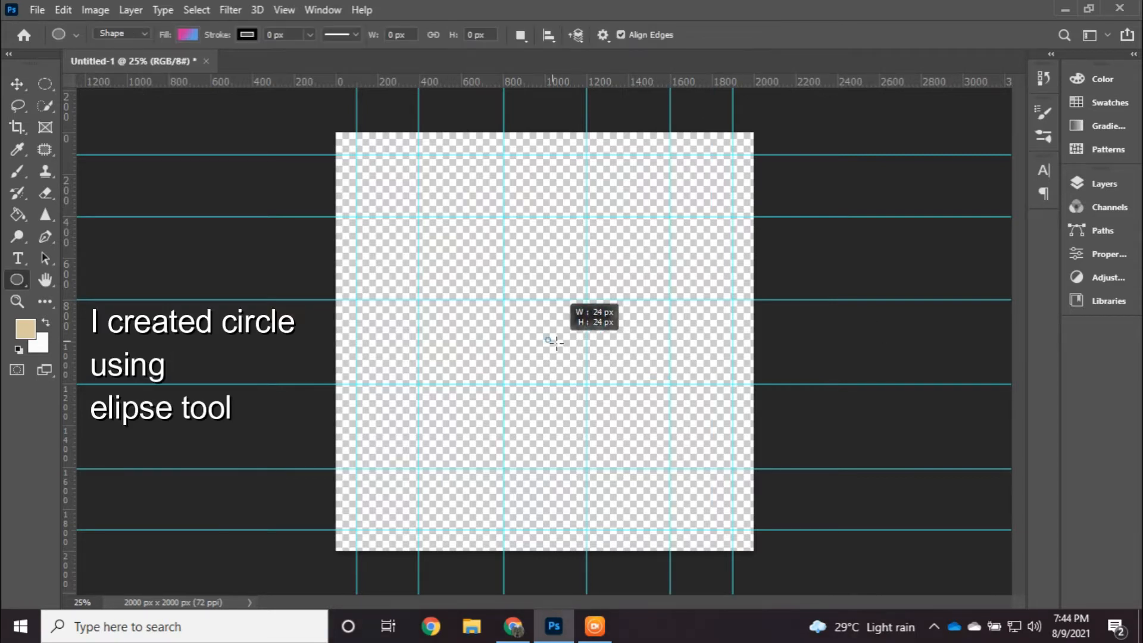
Draw a gradient-filled perfect circle about 1792 px in diameter from the canvas centre with the Ellipse tool.
drag(553, 341, 736, 557)
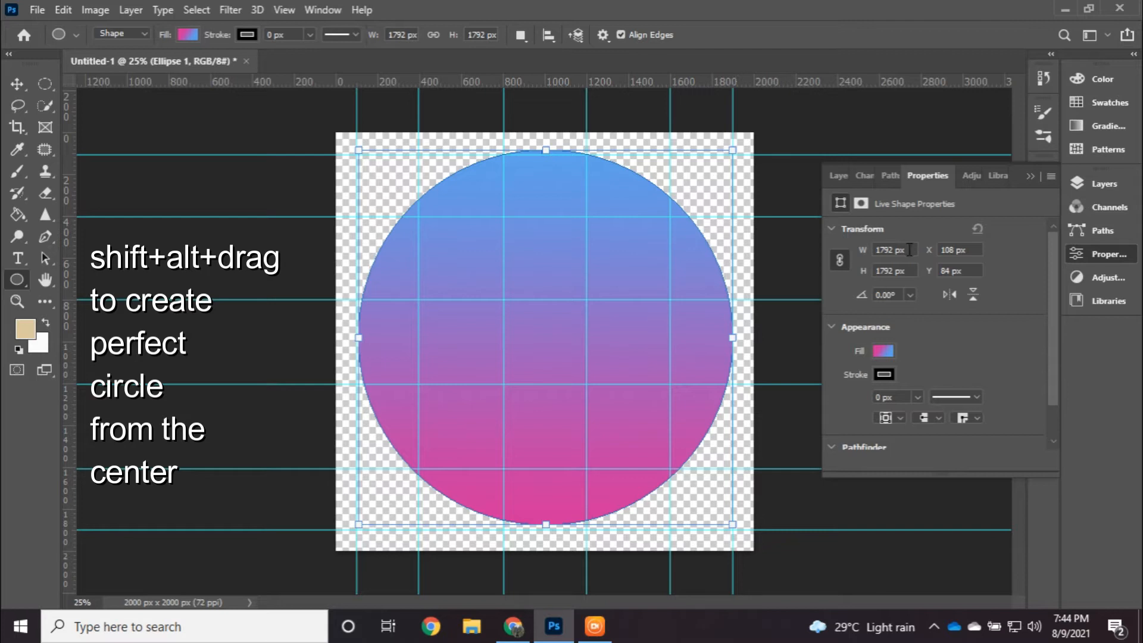
click(1029, 177)
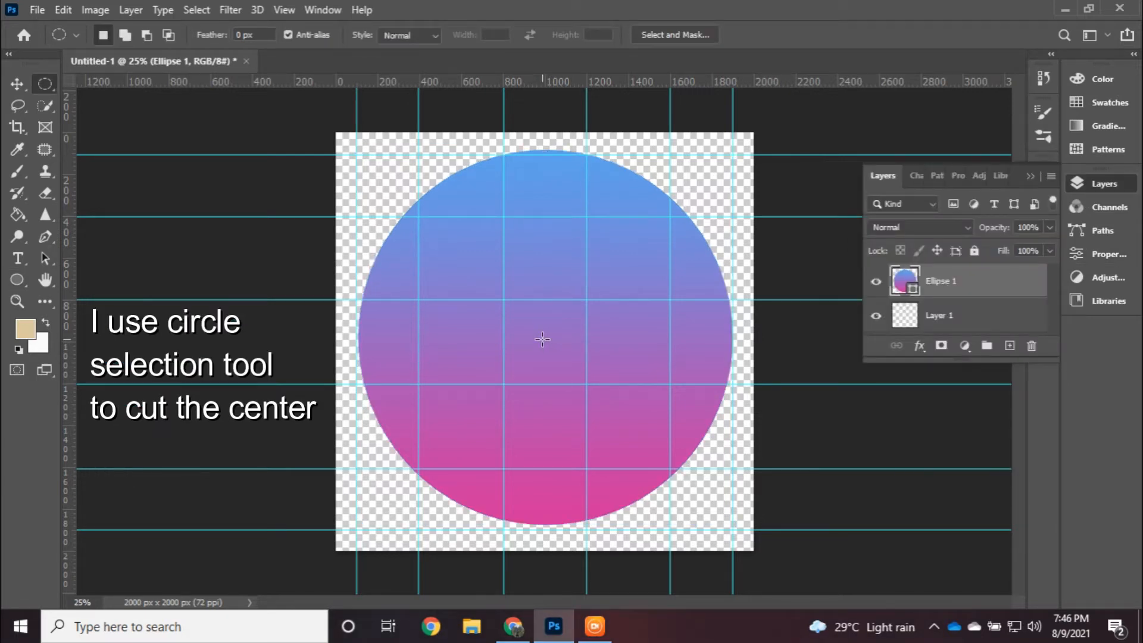
Make a slightly smaller circular selection inside the gradient circle and try to delete its centre.
drag(543, 340, 716, 510)
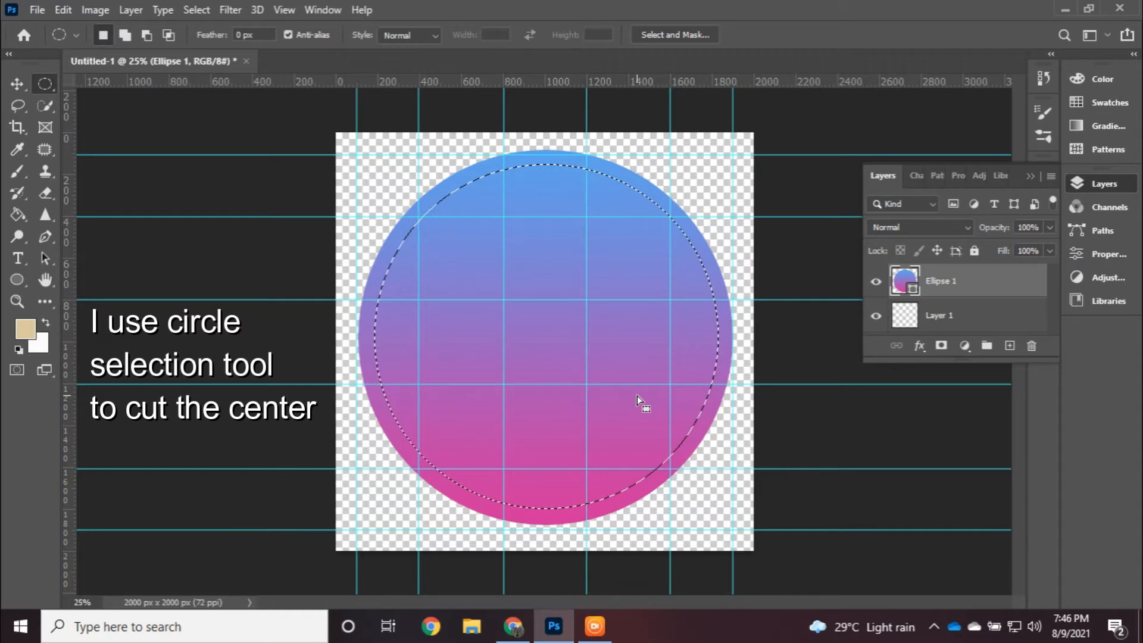
key(Delete)
click(549, 242)
key(Delete)
click(568, 244)
key(Delete)
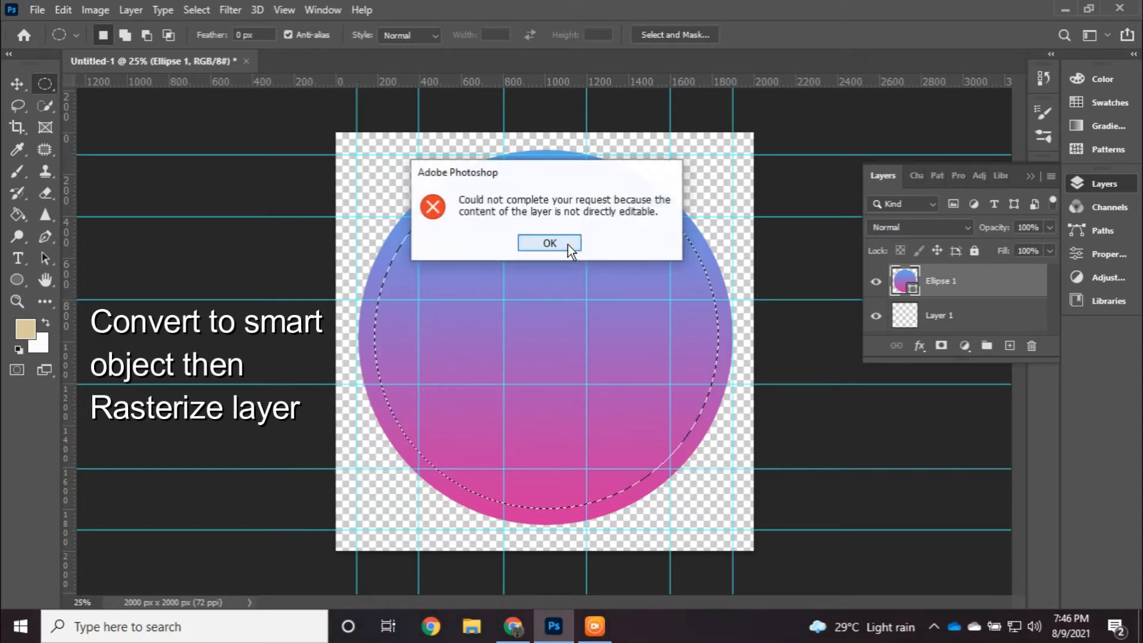
click(568, 244)
Convert the Ellipse 1 layer to a smart object and try deleting the selected centre again.
right_click(959, 281)
click(798, 233)
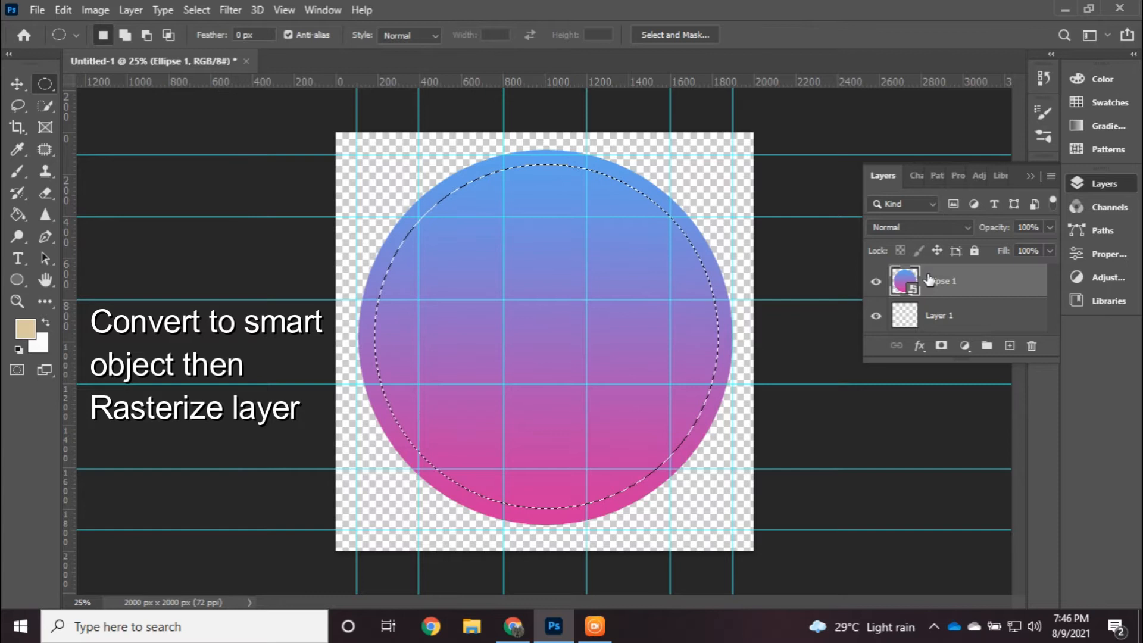
key(Delete)
click(562, 244)
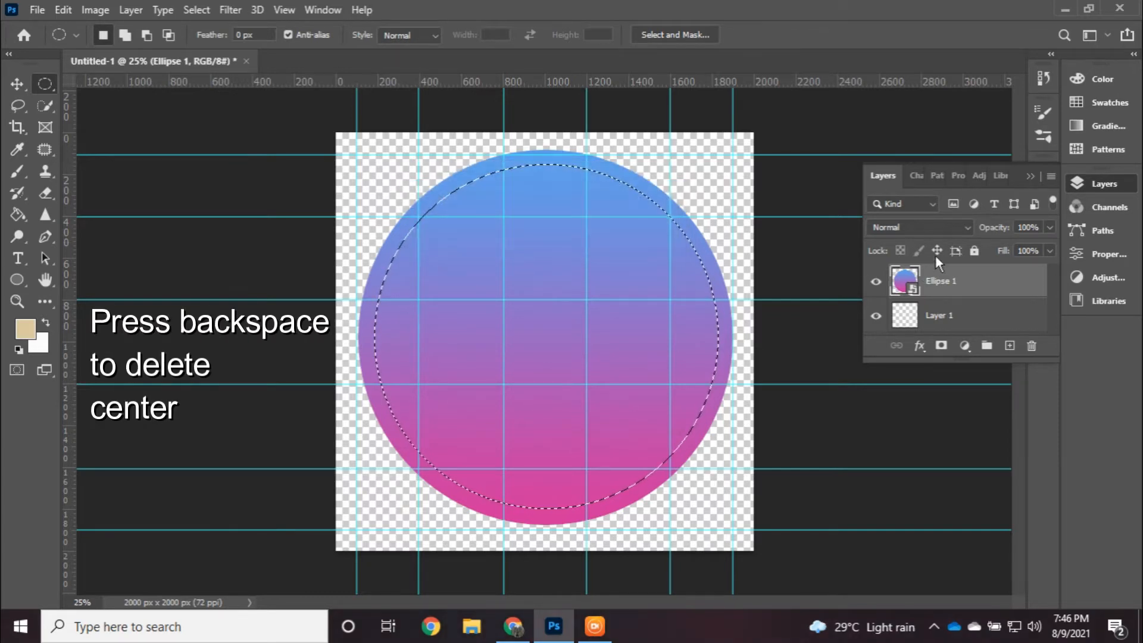
Rasterize the Ellipse 1 layer and delete the selected centre, leaving a gradient ring.
right_click(952, 280)
click(857, 327)
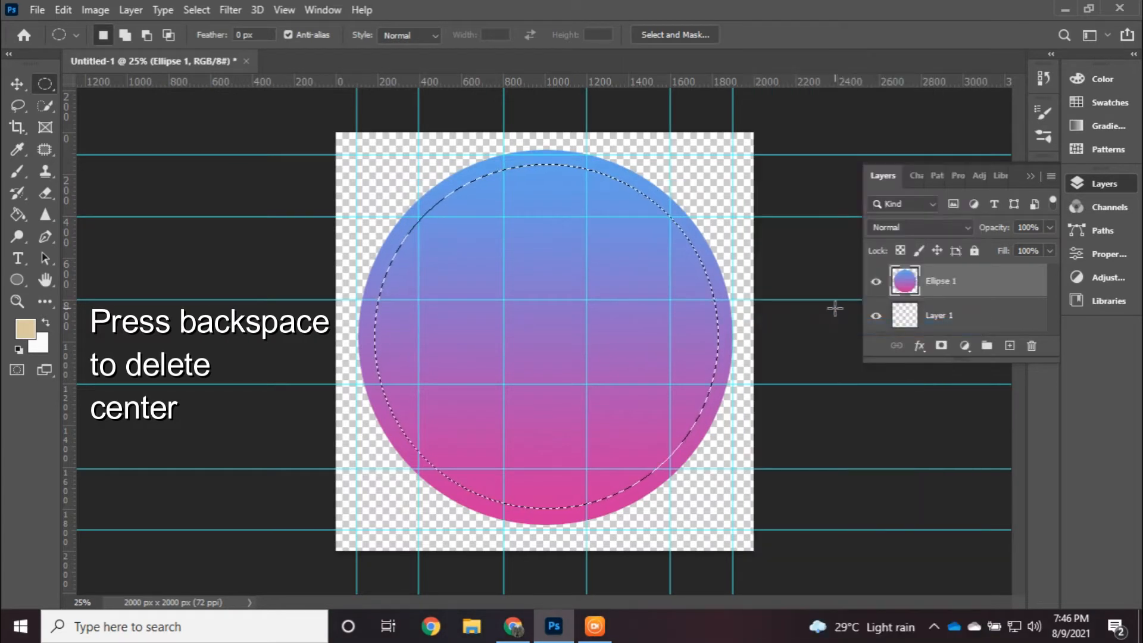
key(BackSpace)
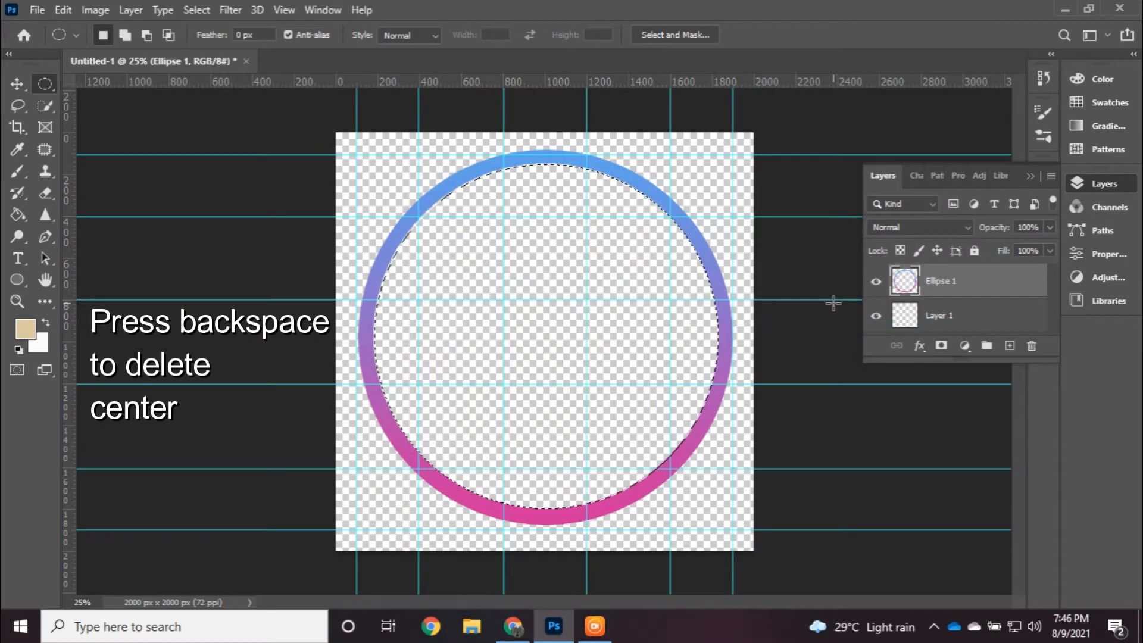
click(17, 84)
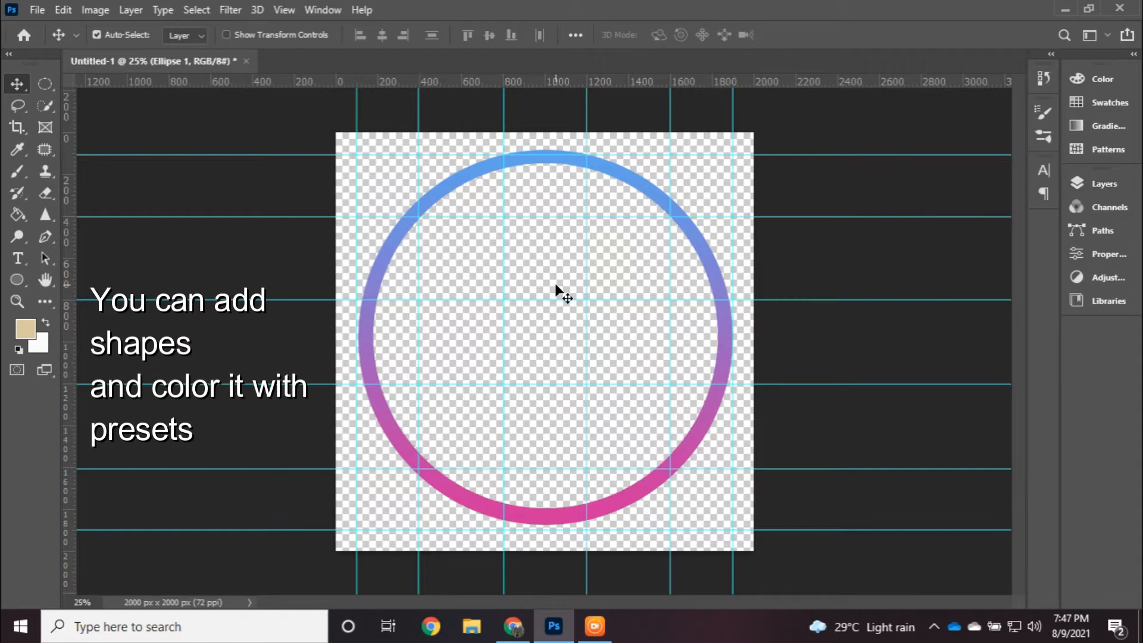
Draw a rectangle about 1664 x 356 px with a blue-to-teal gradient fill across the bottom of the canvas.
right_click(16, 279)
click(63, 284)
click(188, 34)
click(83, 124)
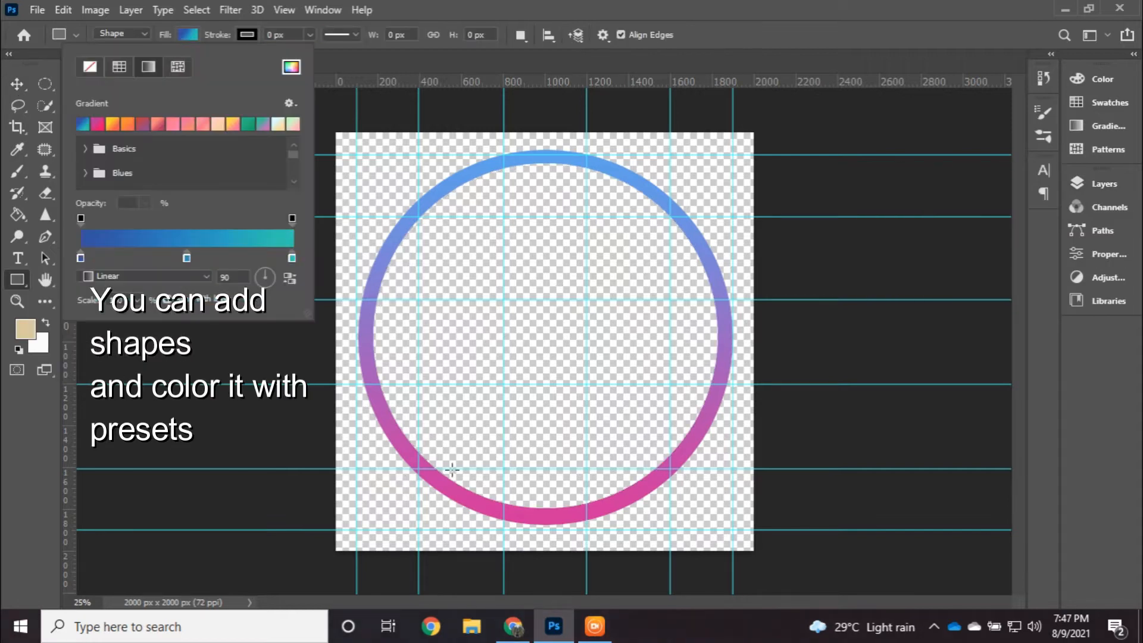
drag(375, 468, 723, 542)
Move the Ellipse 1 layer above the rectangle layer so the ring overlaps it.
click(1101, 184)
drag(984, 317, 967, 268)
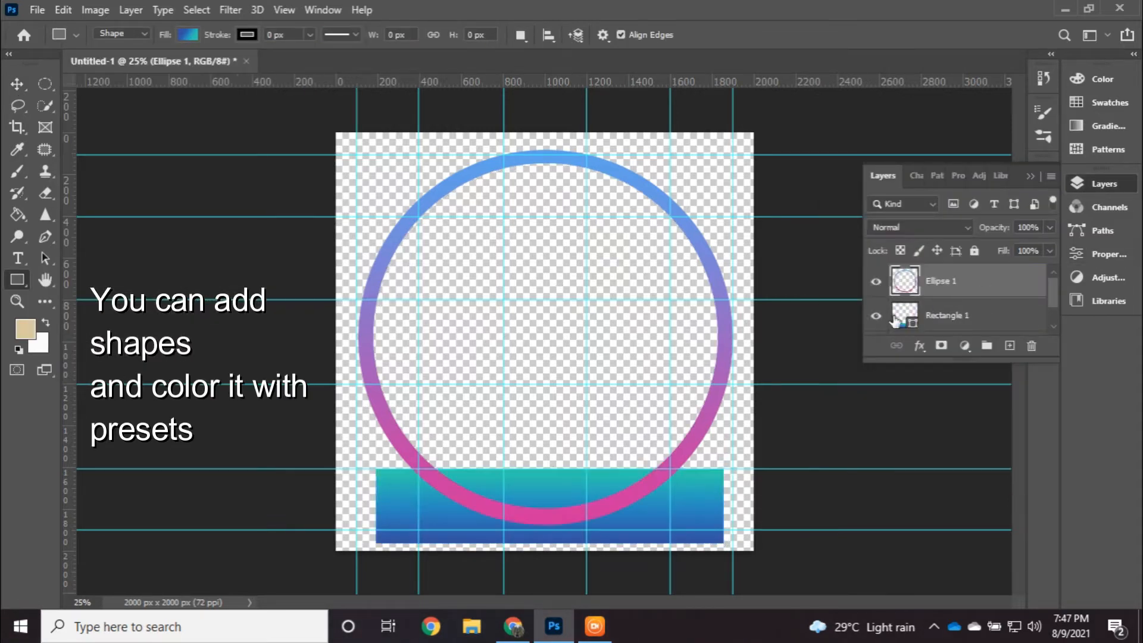
click(1101, 184)
Try other gradient presets as the fill of the bottom rectangle.
click(18, 84)
click(688, 525)
click(17, 279)
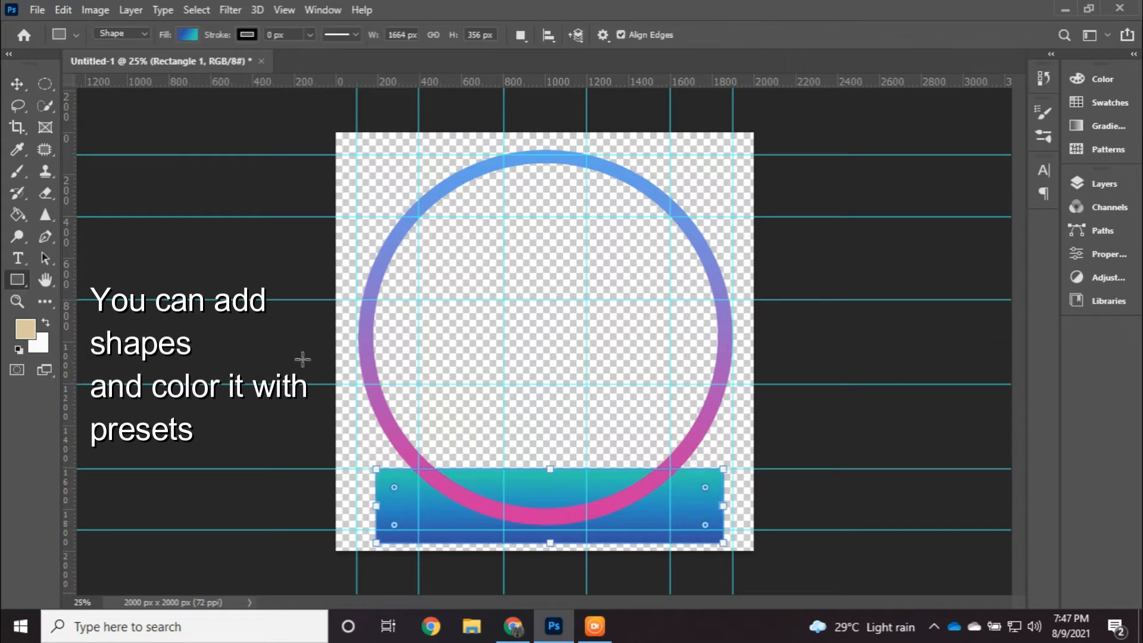
click(187, 34)
click(289, 124)
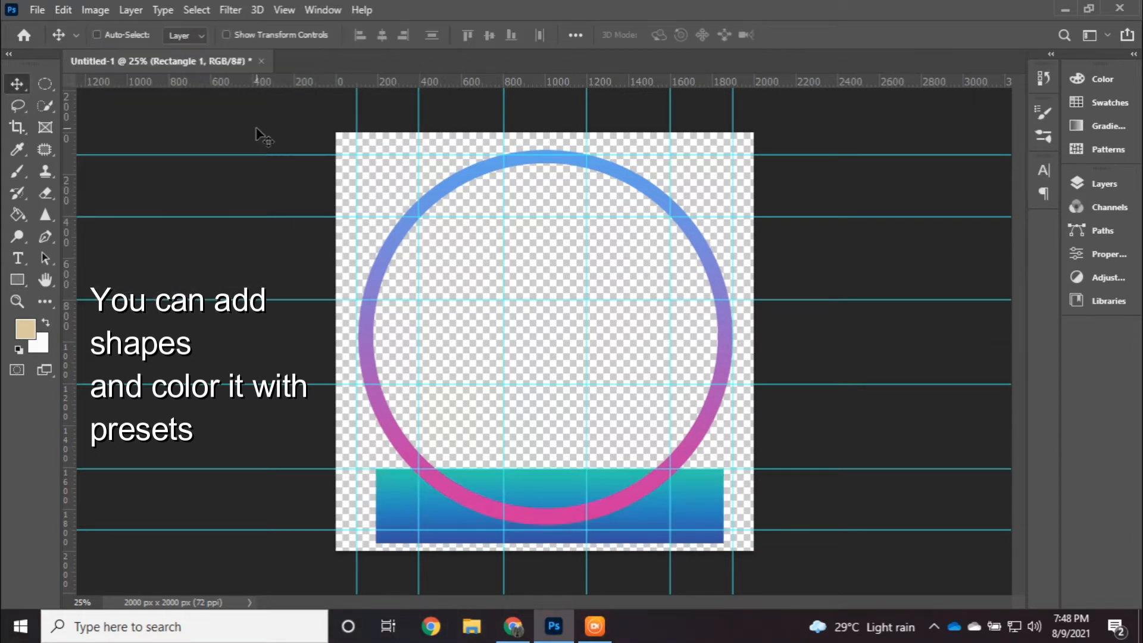
key(u)
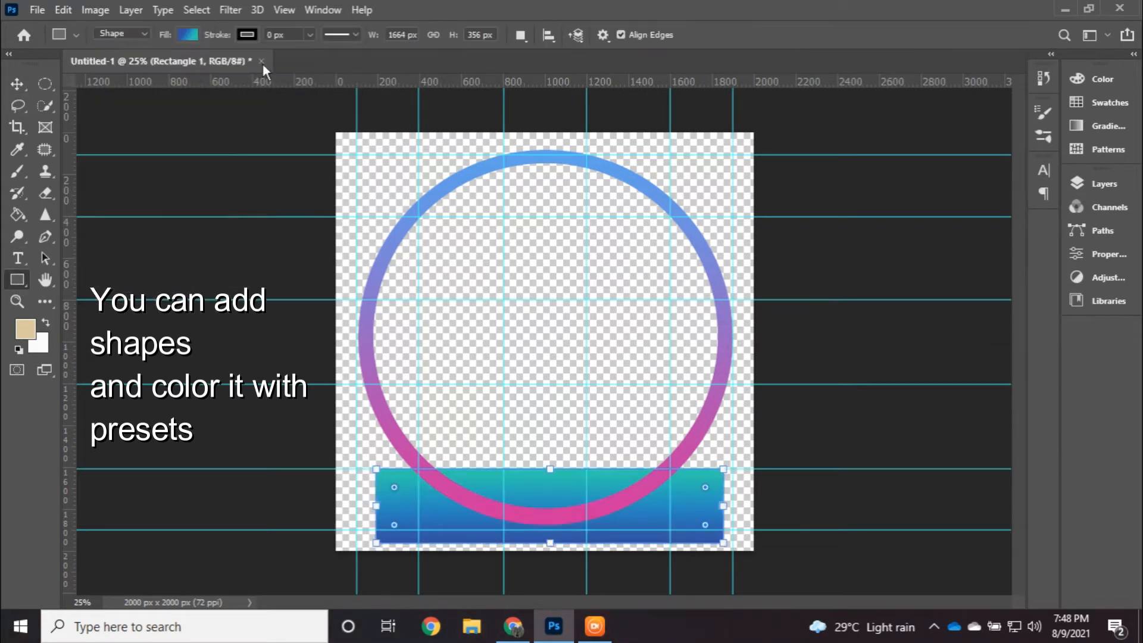
click(187, 34)
click(81, 124)
click(17, 84)
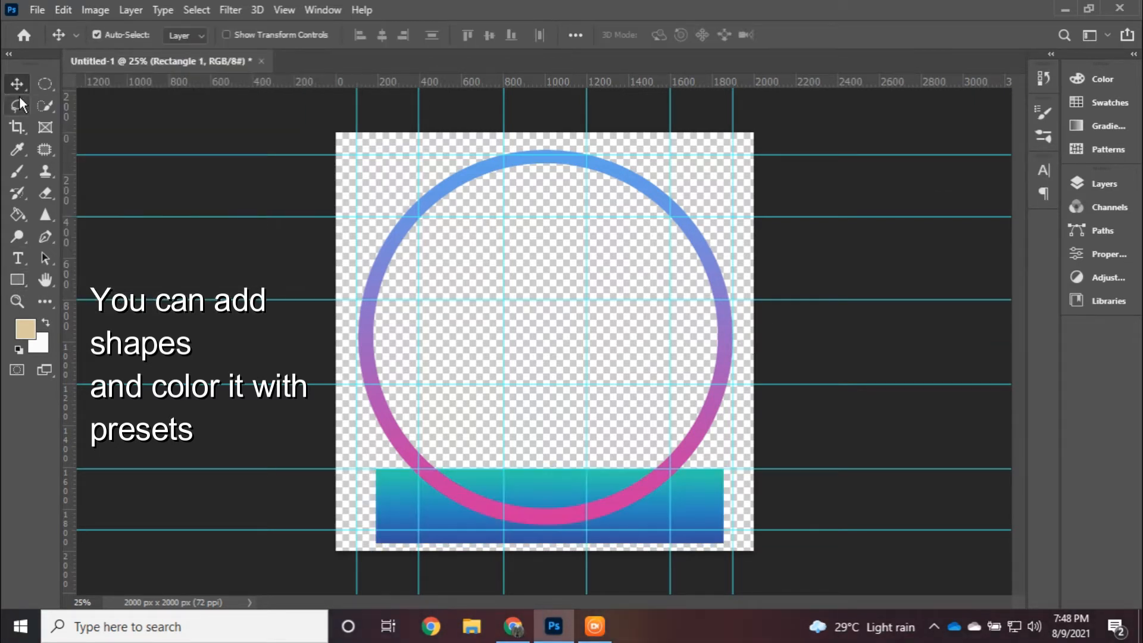
Draw a tall rectangle about 336 x 1156 px along the canvas's lower right and fill it with an orange-to-yellow gradient.
key(u)
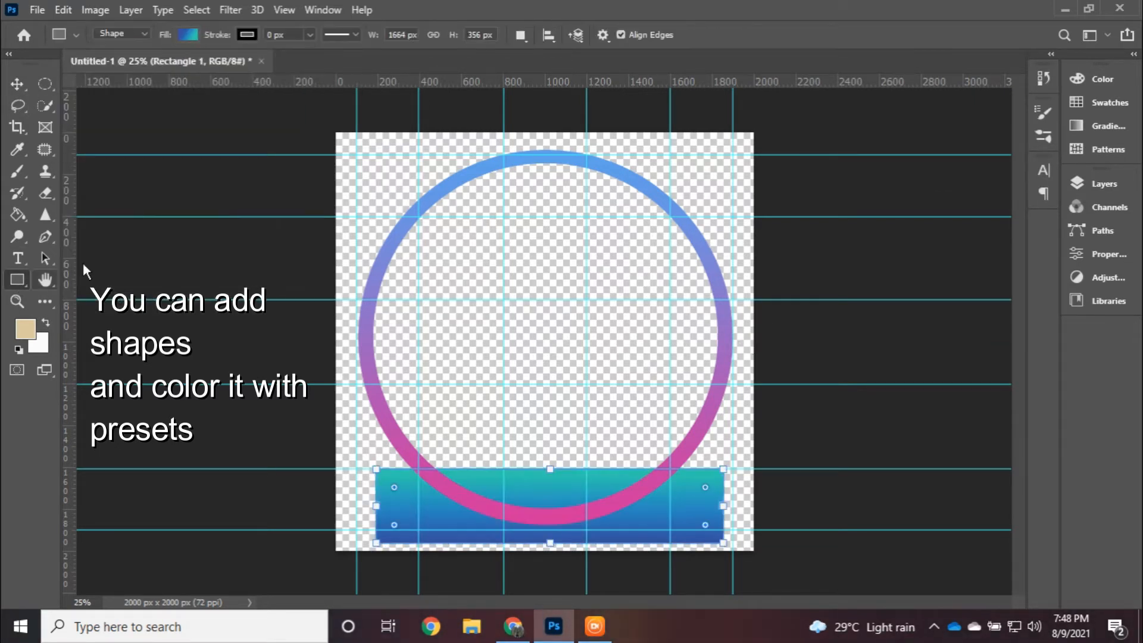
drag(669, 302, 732, 541)
click(187, 35)
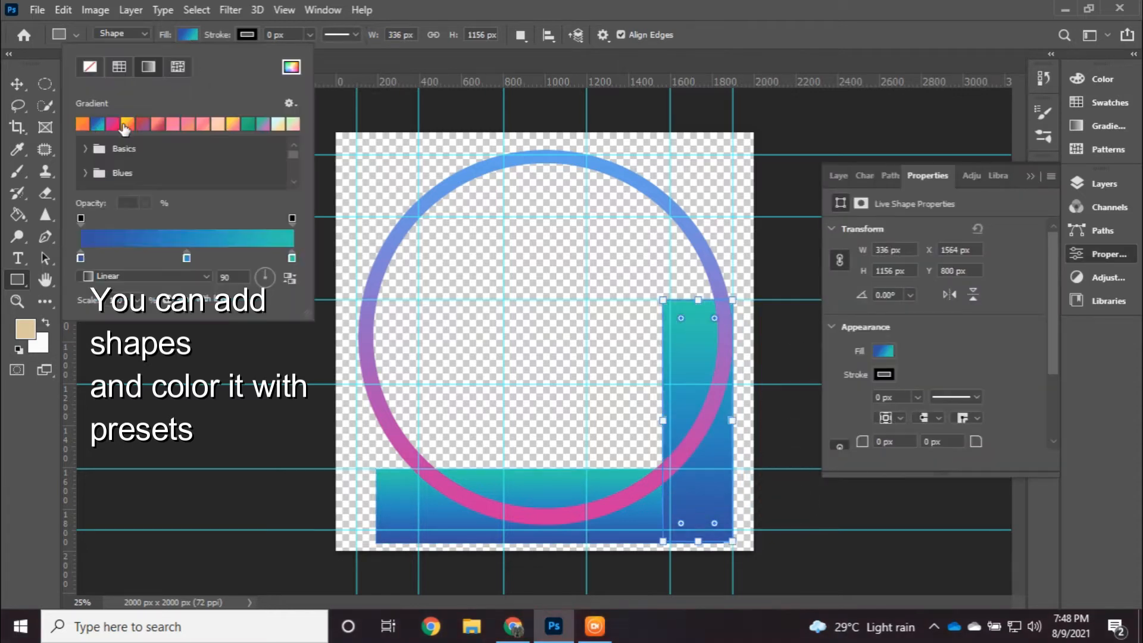
click(81, 124)
drag(674, 286, 738, 289)
Tilt the orange rectangle into a diagonal at the canvas's lower-right corner and duplicate it.
key(v)
drag(691, 404, 716, 491)
key(ctrl+t)
right_click(708, 460)
click(703, 386)
drag(708, 385, 708, 300)
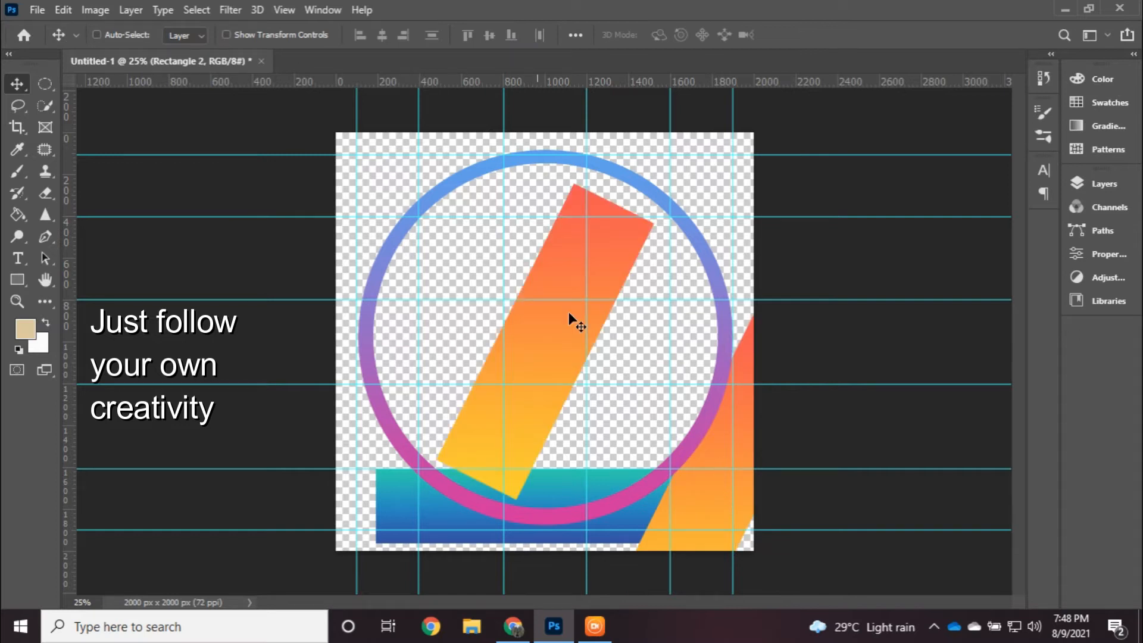
Rotate the duplicated orange rectangle to slope the other way and place it over the canvas's lower-left corner.
key(ctrl+t)
drag(666, 174, 381, 225)
drag(517, 342, 340, 510)
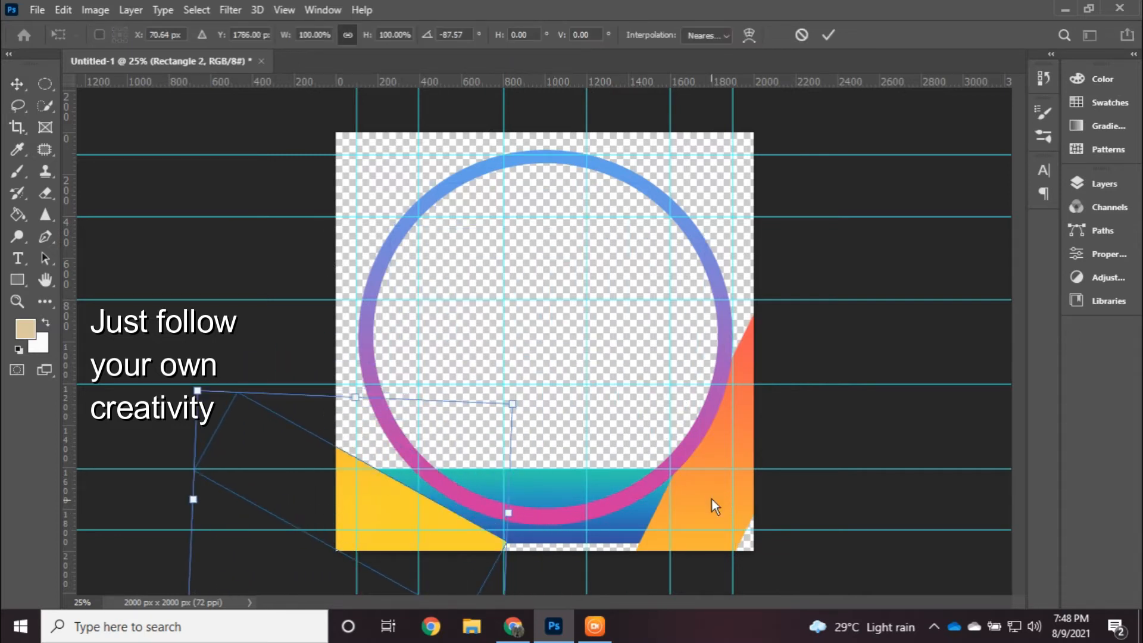
key(Return)
Move, enlarge and rotate the right orange rectangle so it slopes across the canvas's lower-right corner.
ctrl+click(849, 441)
drag(729, 442, 697, 525)
key(ctrl+t)
drag(712, 340, 792, 379)
drag(798, 373, 827, 328)
key(Return)
Move, enlarge and rotate the left orange rectangle so it slopes across the canvas's lower-left corner.
drag(380, 507, 479, 528)
key(ctrl+t)
drag(461, 415, 461, 385)
drag(416, 434, 396, 443)
mouse_move(397, 503)
mouse_down()
mouse_move(374, 503)
mouse_move(385, 492)
mouse_up()
drag(607, 384, 721, 301)
drag(462, 421, 411, 457)
key(Return)
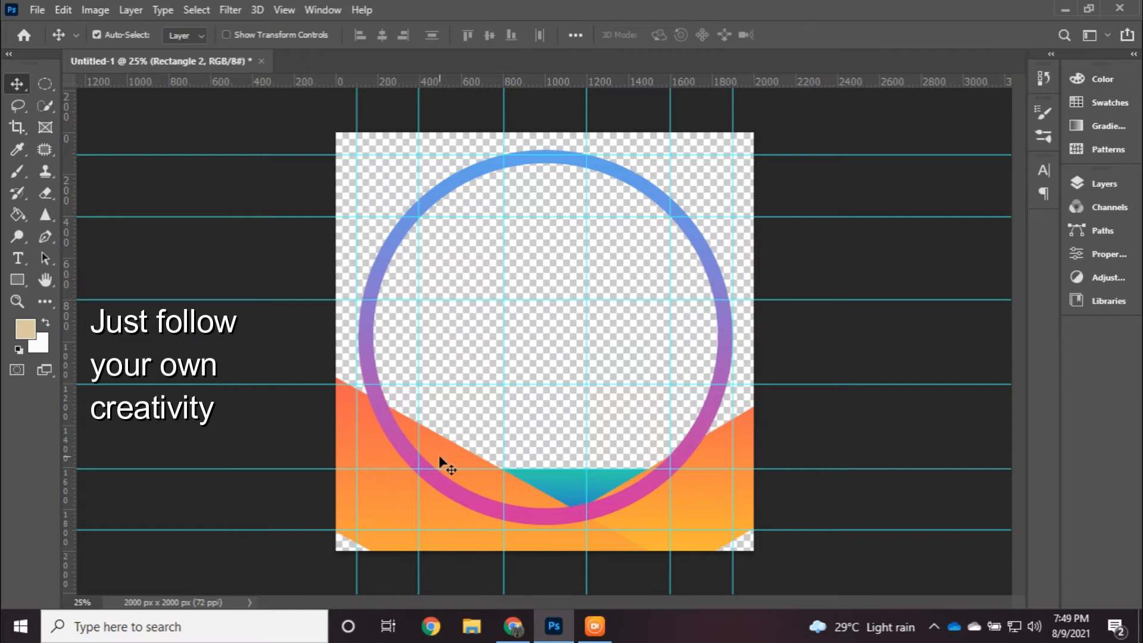
Try several recent gradient presets, including pink, as the fill of the lower-left shape.
key(u)
click(187, 35)
click(133, 126)
click(192, 127)
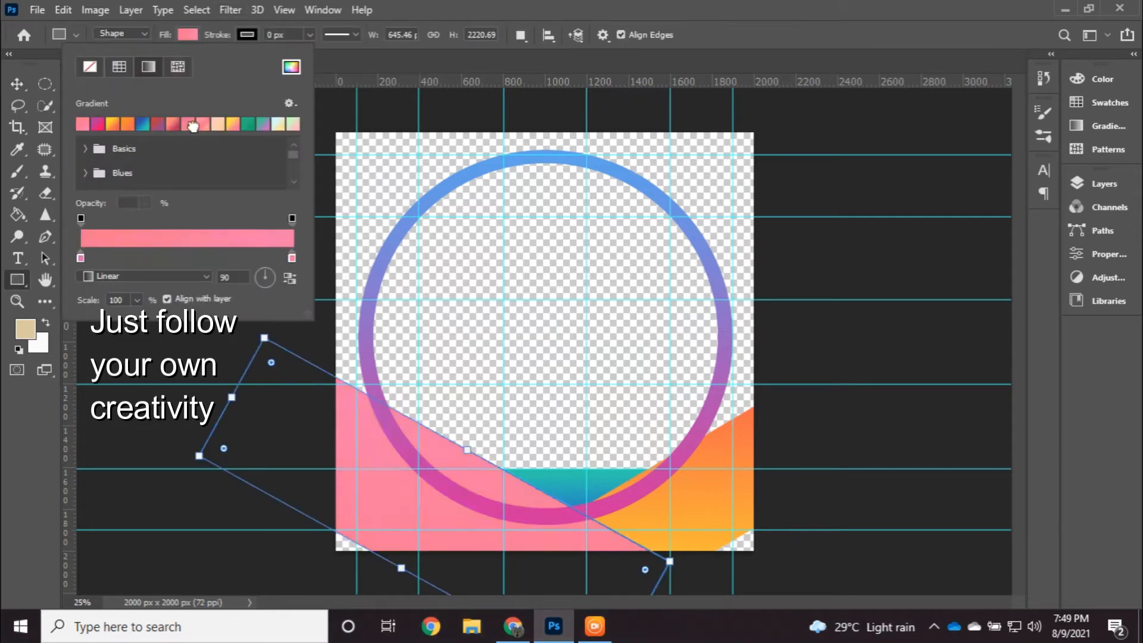
click(192, 127)
click(233, 126)
click(248, 126)
click(262, 125)
Browse the gradient preset groups and try several of their gradients on the lower-left shape.
click(85, 148)
scroll(86, 150, down, 3)
click(85, 155)
click(132, 181)
scroll(89, 172, down, 4)
click(86, 169)
scroll(113, 168, down, 3)
click(85, 161)
click(133, 172)
click(215, 184)
scroll(210, 178, down, 2)
click(190, 155)
scroll(190, 159, down, 2)
Compare a few more recent gradients and fill the lower-left shape with the green one.
click(235, 126)
click(248, 127)
click(260, 126)
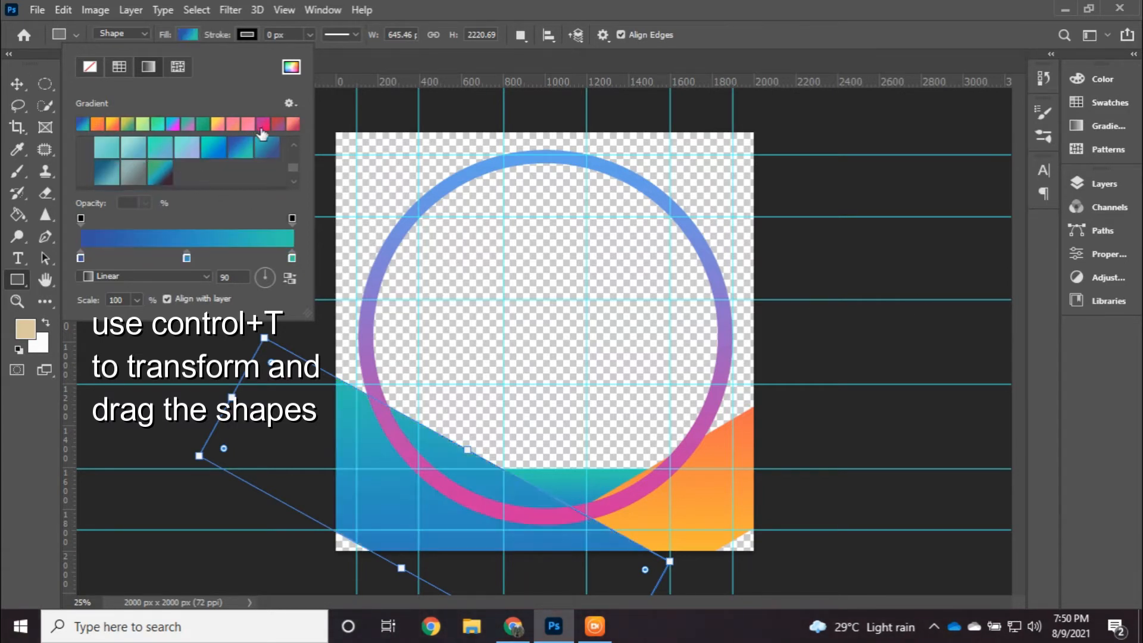
click(204, 124)
click(17, 84)
Reposition the green and orange shapes and enlarge the orange one so they fill the canvas's bottom corners.
click(845, 412)
drag(711, 513, 716, 522)
click(877, 410)
drag(384, 494, 353, 524)
drag(713, 494, 714, 506)
key(ctrl+t)
drag(732, 361, 732, 341)
key(Return)
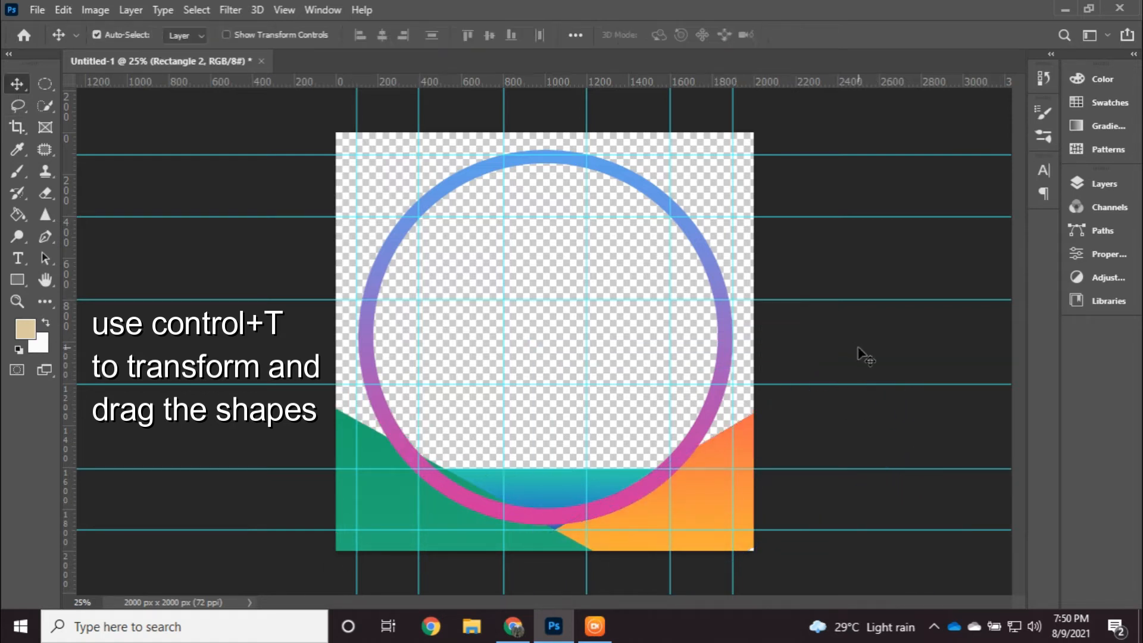
Try drawing a small circle with the Ellipse tool on the ring's upper-left side, and undo it.
click(17, 285)
right_click(16, 286)
click(83, 311)
mouse_move(381, 231)
mouse_down()
mouse_move(418, 275)
mouse_move(390, 260)
mouse_up()
click(1051, 157)
key(ctrl+z)
click(18, 84)
key(ctrl+z)
Place a small orange-red circle on the ring's upper-left edge and display the layer list.
click(15, 282)
key(v)
click(1104, 183)
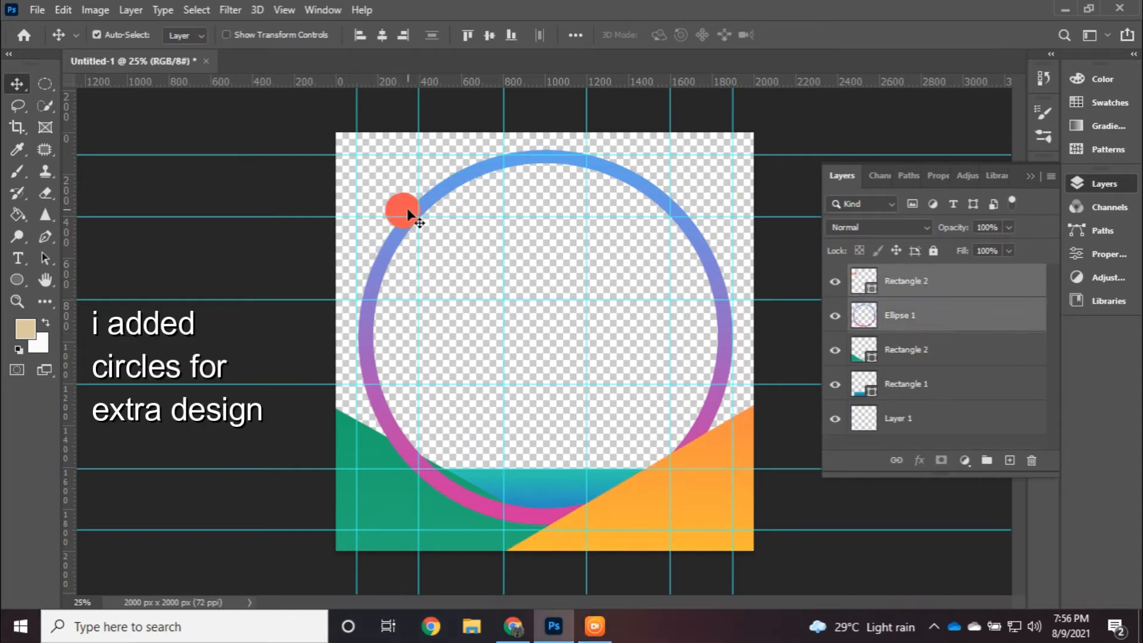
Draw a 160 px circle with an orange-to-yellow gradient beside the orange-red circle on the ring's upper-left edge.
click(17, 279)
mouse_move(398, 171)
mouse_down()
mouse_move(443, 240)
mouse_move(448, 207)
mouse_up()
key(v)
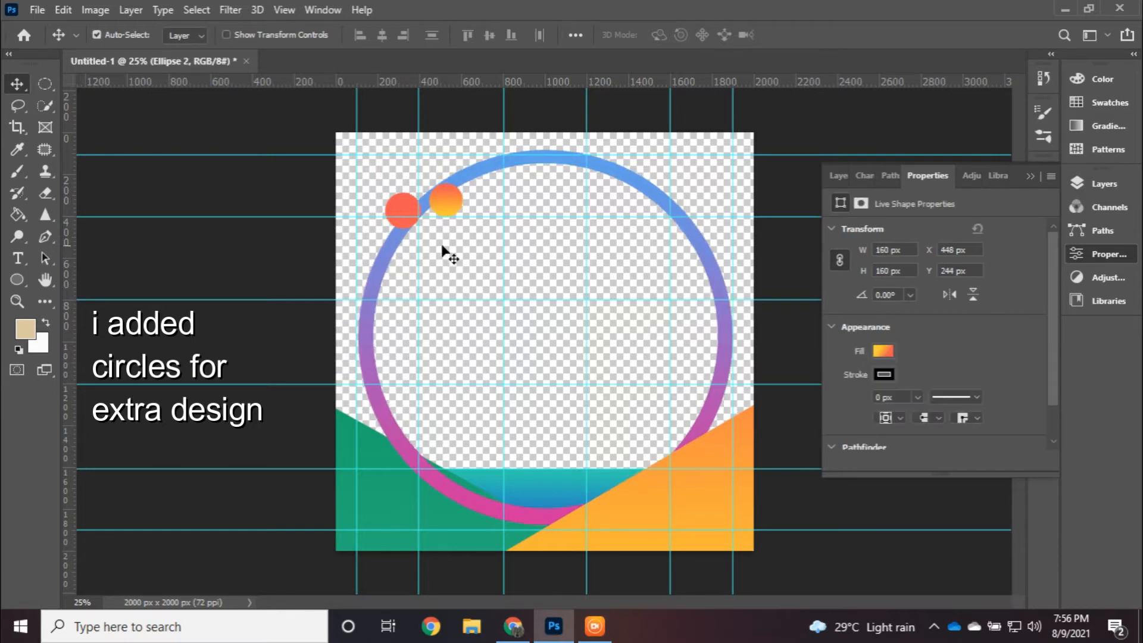
Add two more copies of the gradient circle and arrange all four circles into a flower-like cluster on the ring.
key(ctrl+v)
drag(547, 346, 409, 238)
key(ctrl+v)
drag(548, 350, 437, 235)
click(1030, 176)
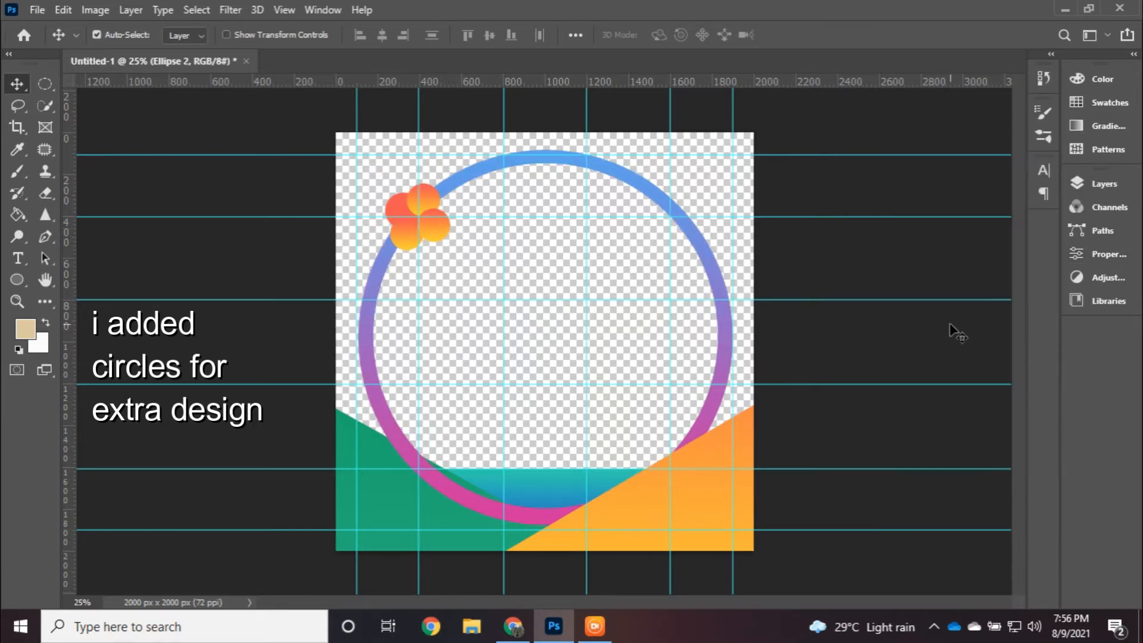
click(952, 326)
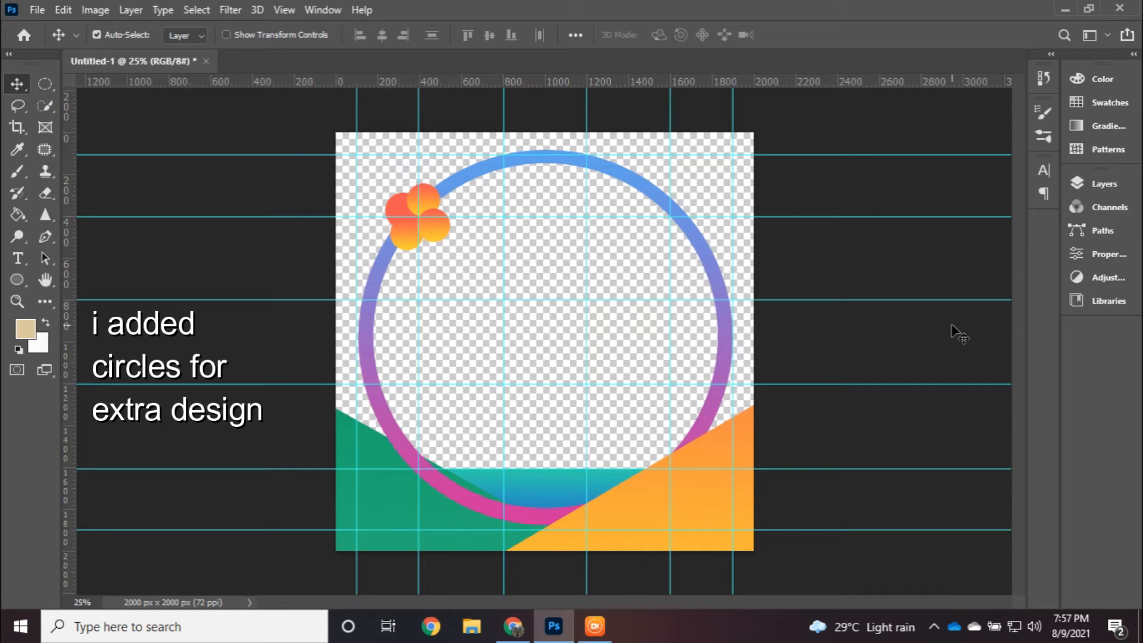
Convert the four circle layers to one smart object, duplicate it, and place the copy on the ring's upper-right edge.
click(1104, 183)
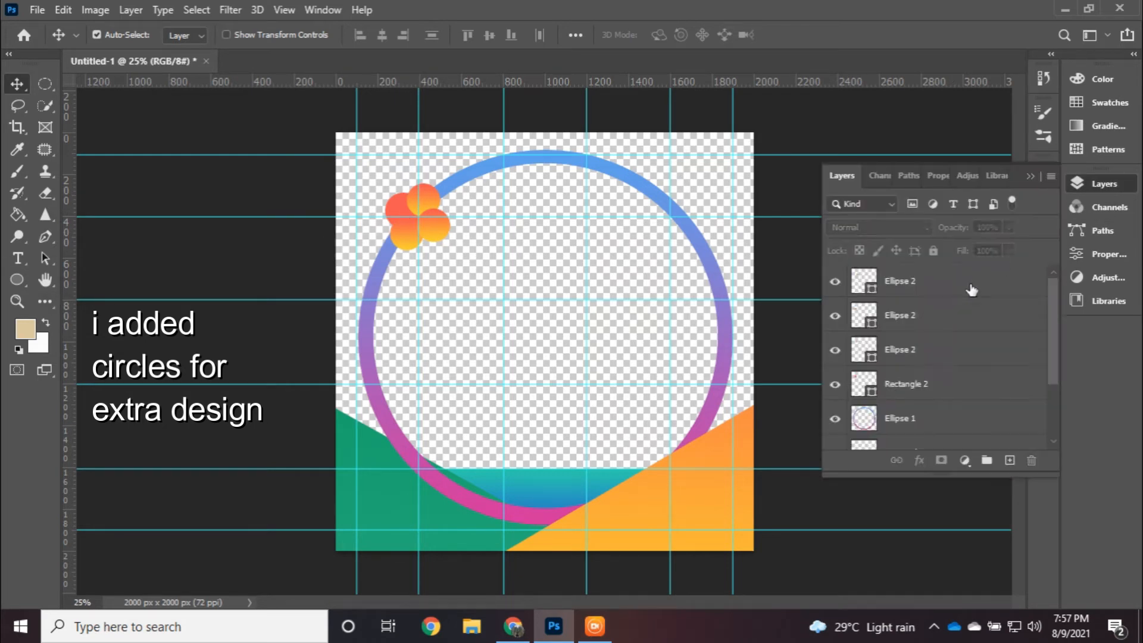
right_click(967, 289)
click(816, 230)
right_click(956, 287)
click(803, 47)
click(706, 156)
drag(432, 210, 693, 210)
Rasterize the copied circle cluster and try the Magic Eraser on the transparent area inside the ring.
click(46, 194)
click(569, 237)
click(632, 260)
right_click(46, 193)
click(113, 223)
click(567, 237)
Draw a blue-green gradient triangle of 412 x 428 px, rotated -41°, as a cat's ear on the ring's upper-left edge.
click(17, 84)
click(395, 203)
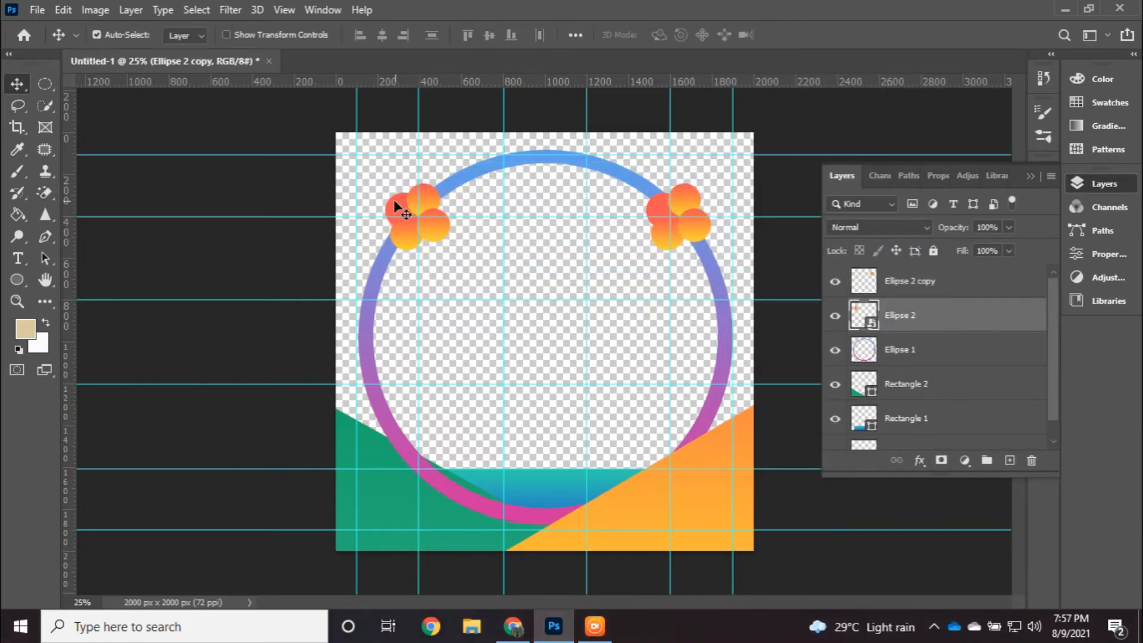
right_click(27, 284)
click(89, 326)
mouse_move(369, 244)
mouse_down()
mouse_move(438, 157)
mouse_move(456, 154)
mouse_move(416, 133)
mouse_up()
key(v)
drag(425, 218, 398, 205)
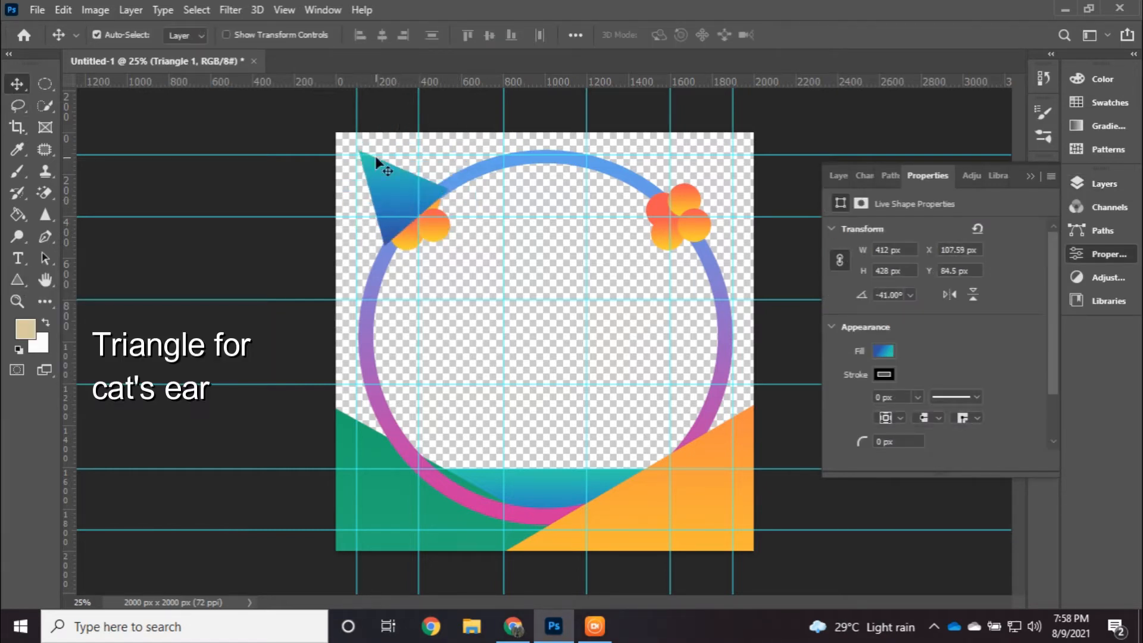
key(ctrl+t)
Move the triangle's layer beneath the ring's layer in the stacking order.
click(837, 175)
click(941, 316)
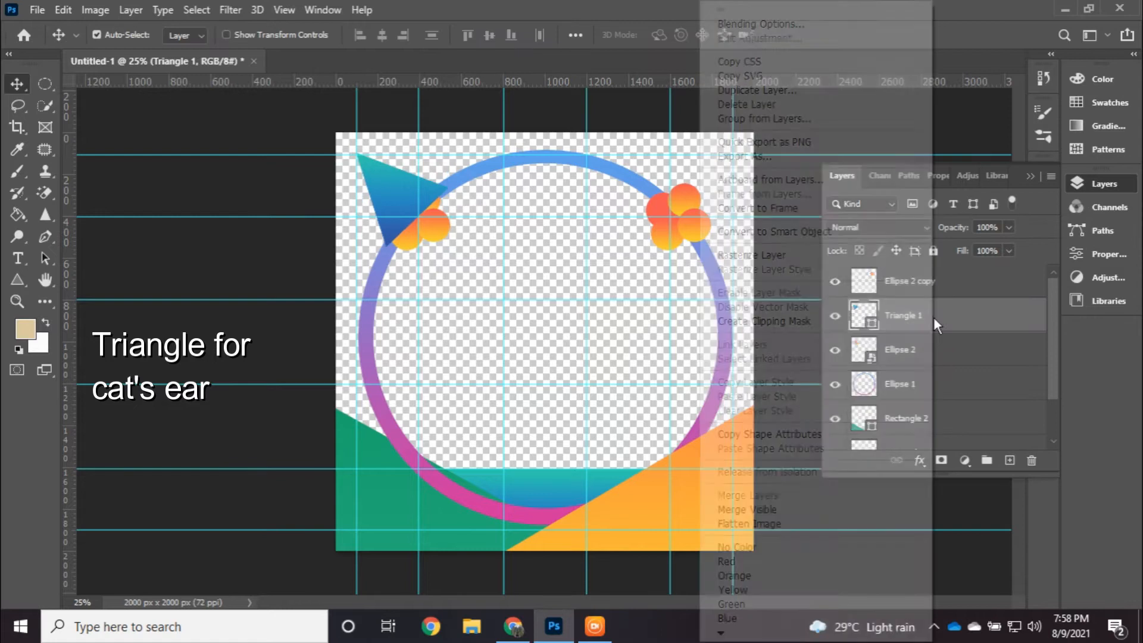
drag(945, 315, 952, 353)
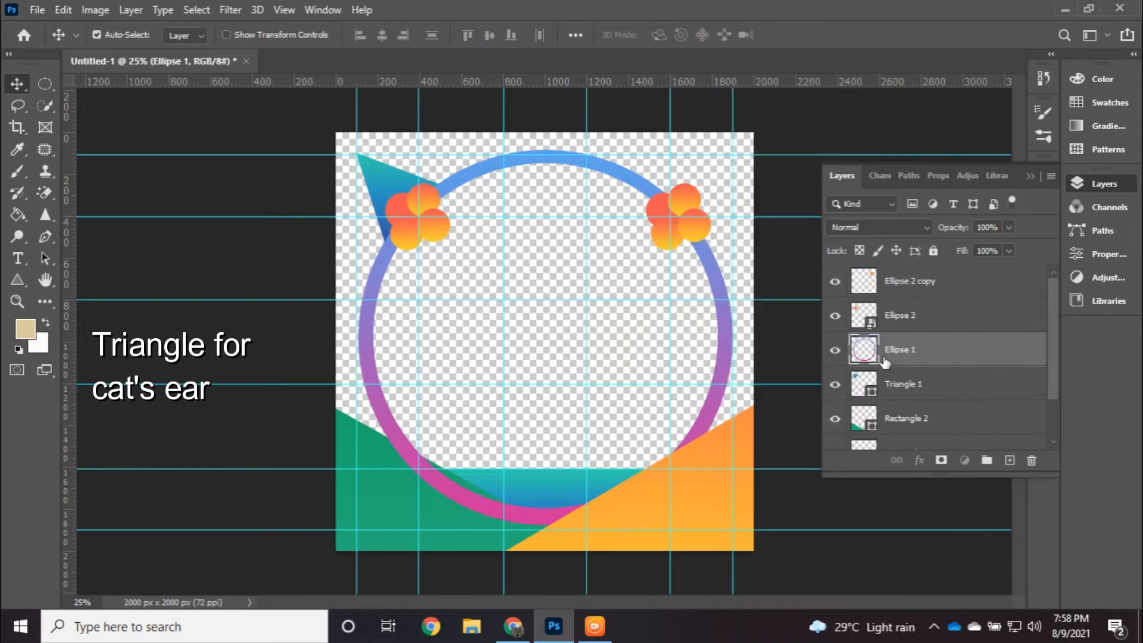
Copy the ear triangle and transform the copy into a mirrored ear on the ring's upper-right edge.
click(377, 178)
key(ctrl+c)
key(ctrl+v)
drag(541, 340, 688, 180)
key(ctrl+t)
drag(722, 127, 736, 186)
drag(697, 182, 751, 181)
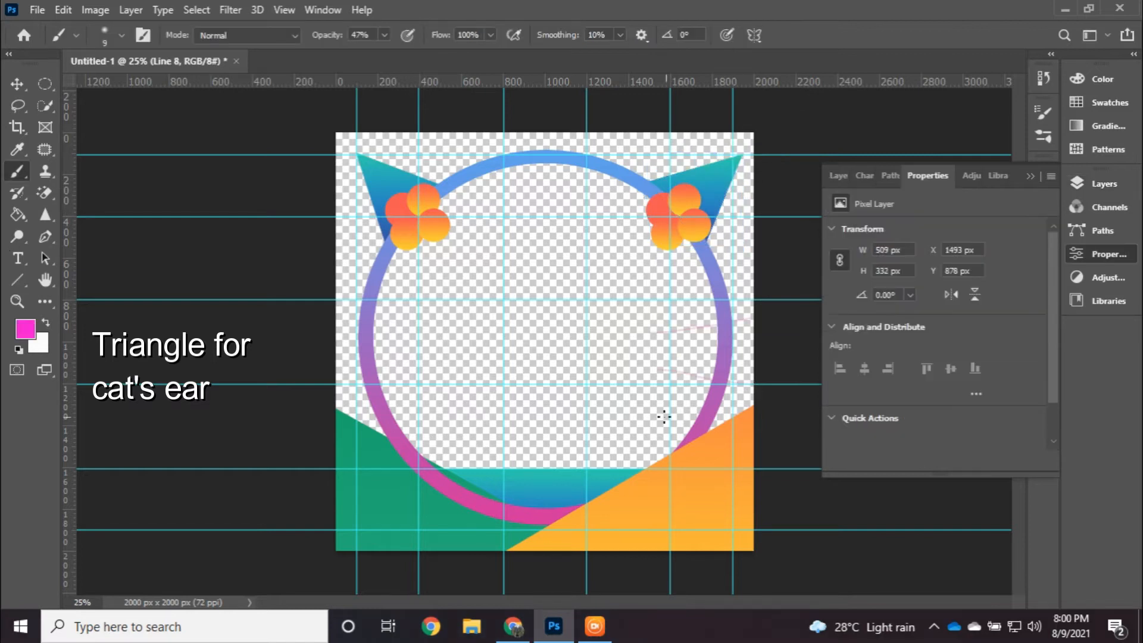
key(ctrl+z)
click(121, 35)
drag(100, 89, 107, 90)
drag(655, 333, 743, 324)
key(ctrl+z)
Paint translucent pink whisker strokes across both sides of the ring with a 39 px brush.
click(121, 36)
drag(107, 89, 114, 89)
click(128, 292)
drag(649, 343, 749, 322)
drag(654, 371, 763, 396)
drag(396, 335, 331, 305)
drag(410, 361, 331, 387)
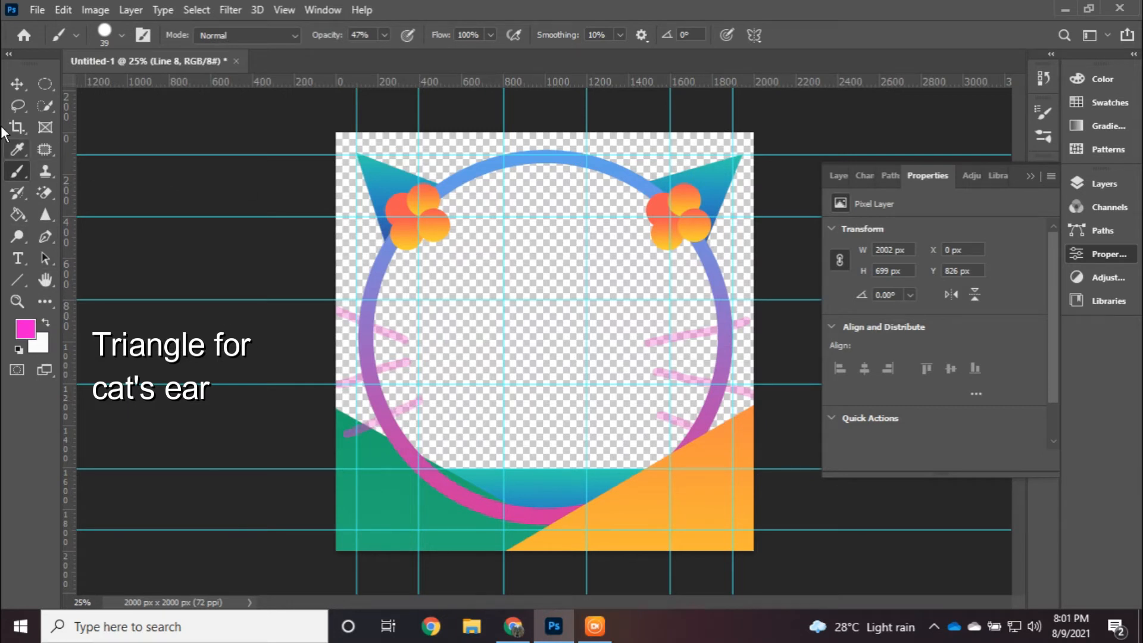
Start a text line in the lower part of the ring and set its colour to dark blue.
click(18, 258)
click(446, 450)
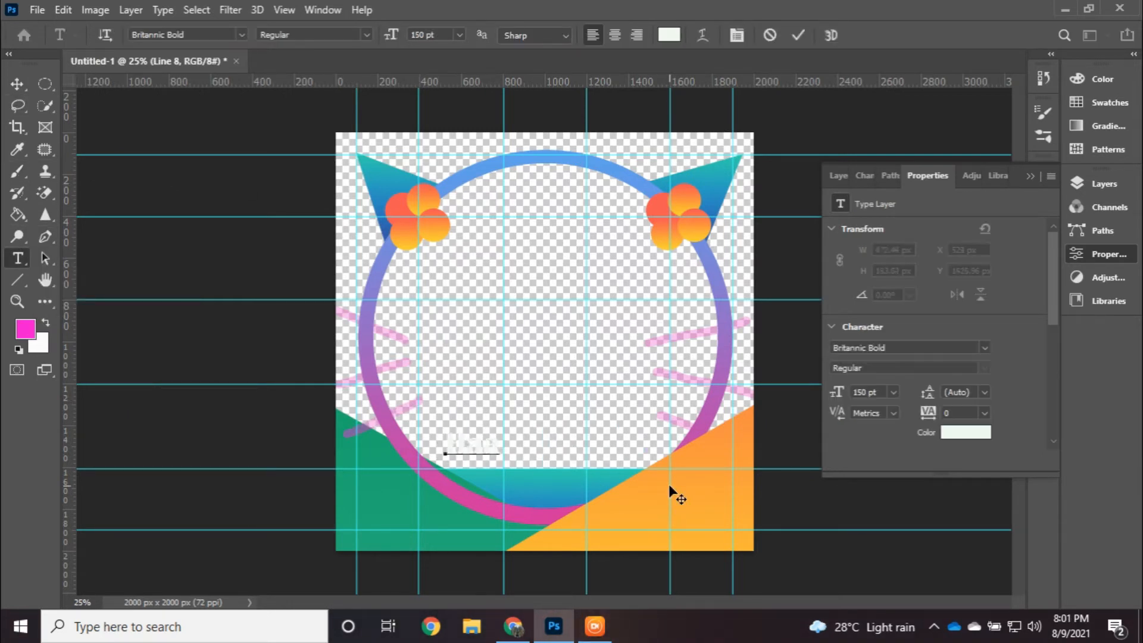
click(667, 35)
click(865, 331)
click(1014, 279)
click(672, 38)
click(866, 363)
drag(500, 438, 447, 443)
click(1014, 279)
click(669, 35)
click(1014, 280)
Enter the two-line title "Happy International" / "Cat Day" and centre-align it.
text(Happy International)
key(Return)
text(Cat Day)
key(ctrl+a)
key(ctrl+shift+c)
click(18, 84)
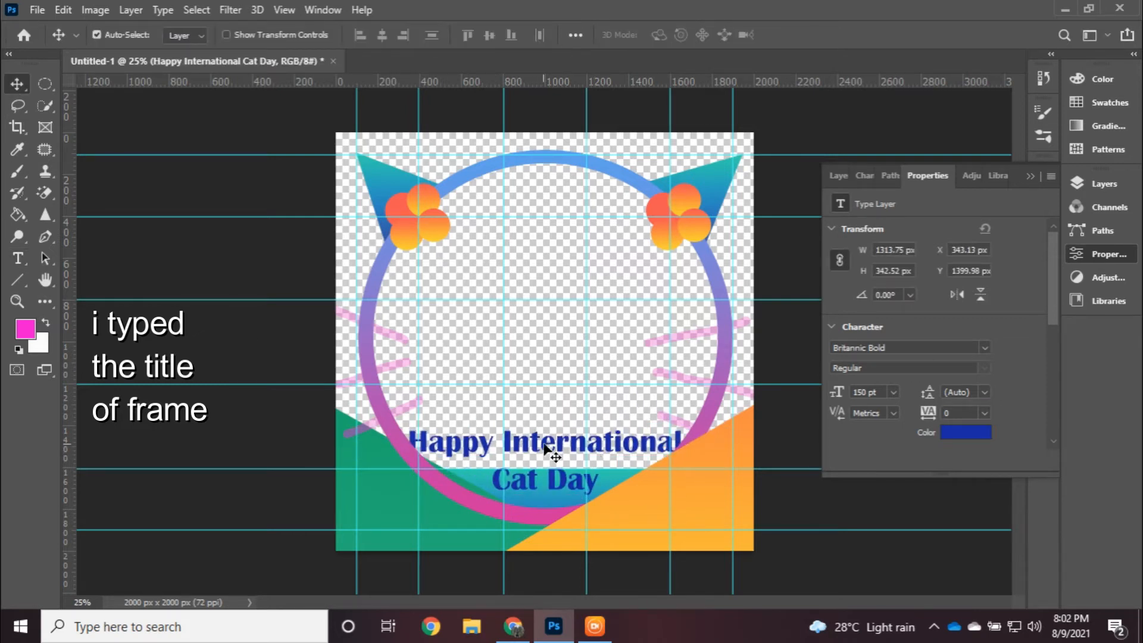
Select the title text and choose a font for it from the available fonts.
double_click(543, 456)
click(246, 35)
click(220, 166)
click(17, 84)
Bring the title's layer to the top of the stacking order and lower the title slightly.
click(838, 176)
drag(981, 384, 981, 269)
drag(571, 438, 572, 449)
Apply an embossed layer style to the title and nudge it slightly sideways over the ring's lower edge.
double_click(1006, 282)
click(368, 272)
mouse_move(455, 195)
mouse_down()
mouse_move(809, 205)
mouse_move(845, 173)
mouse_move(694, 153)
mouse_up()
click(758, 315)
click(1119, 192)
drag(617, 455, 612, 457)
click(792, 296)
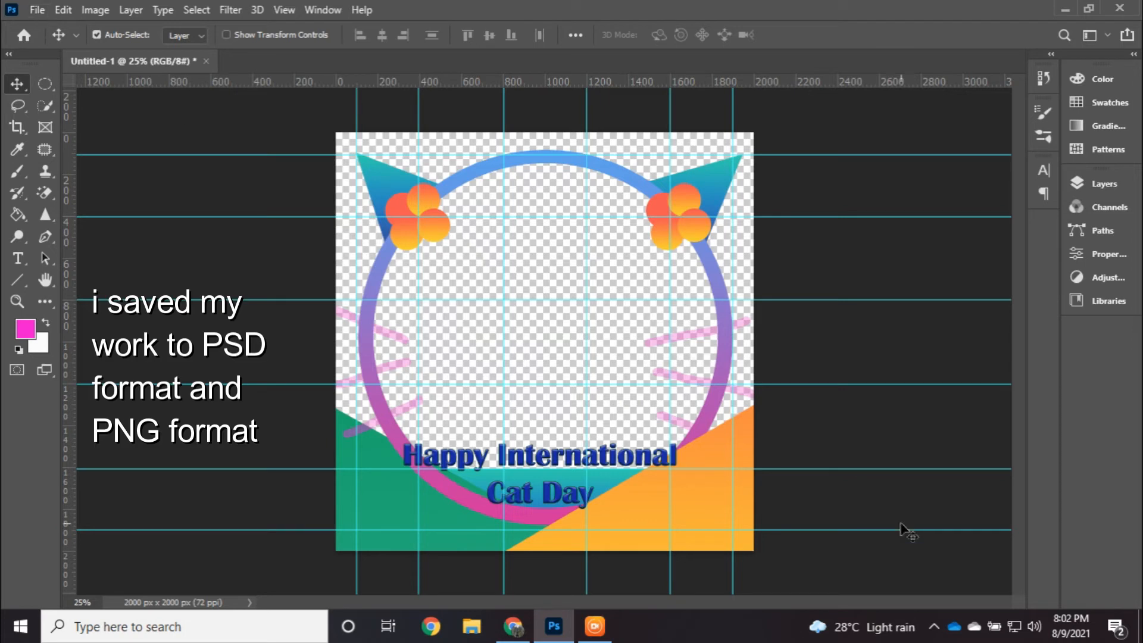
Save the design on the computer in Downloads as the PSD file "International Cat Day" with maximized compatibility.
key(ctrl+s)
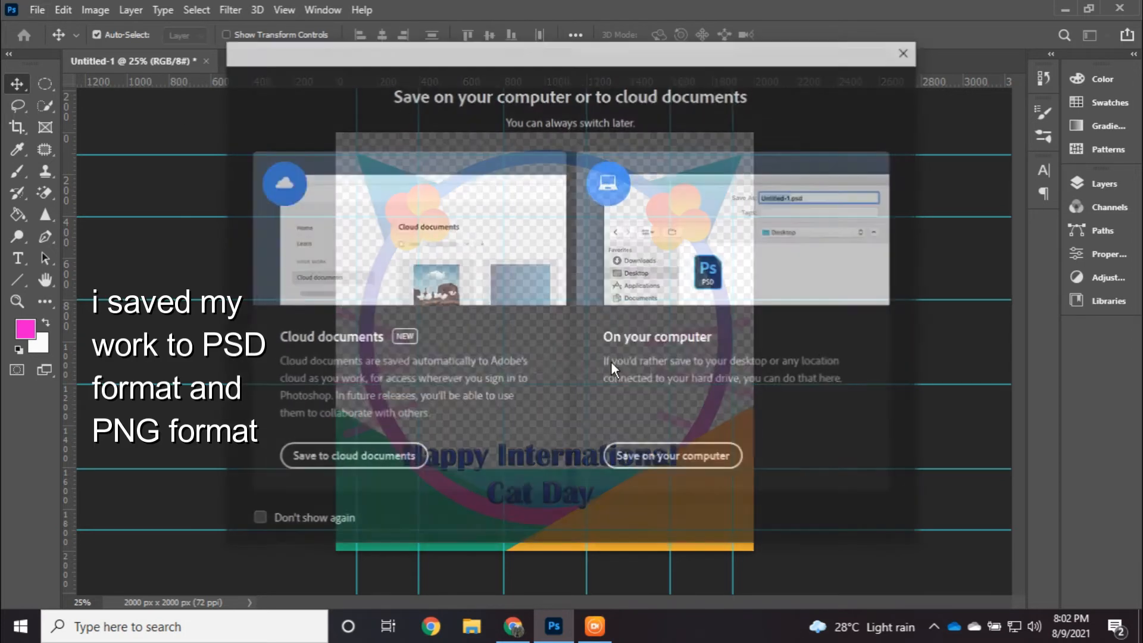
click(702, 464)
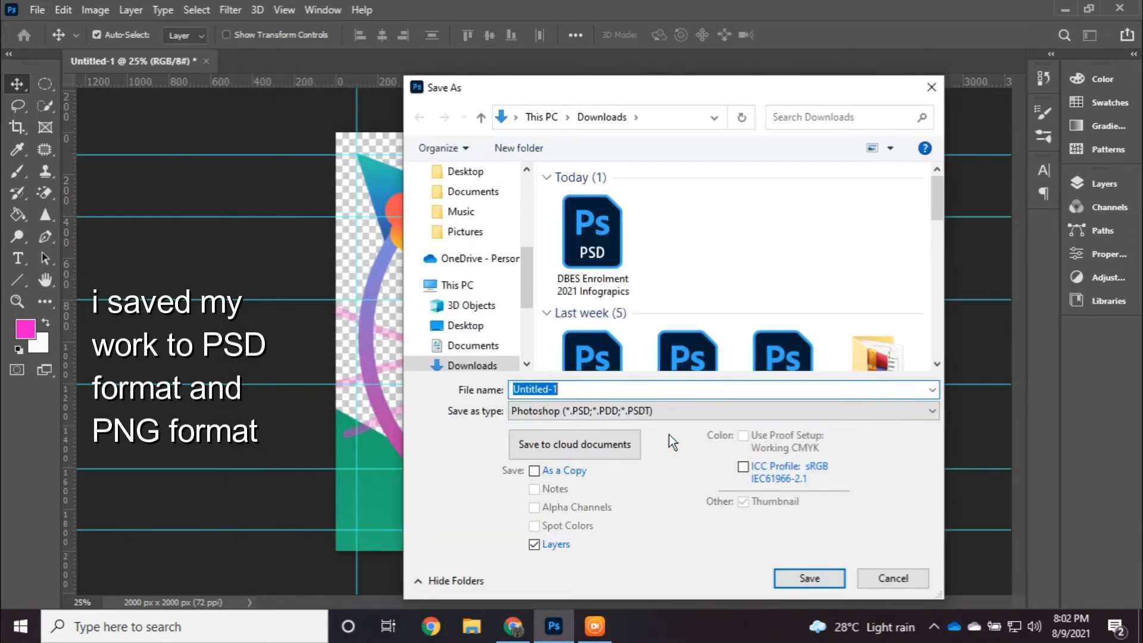
text(International Cat Day)
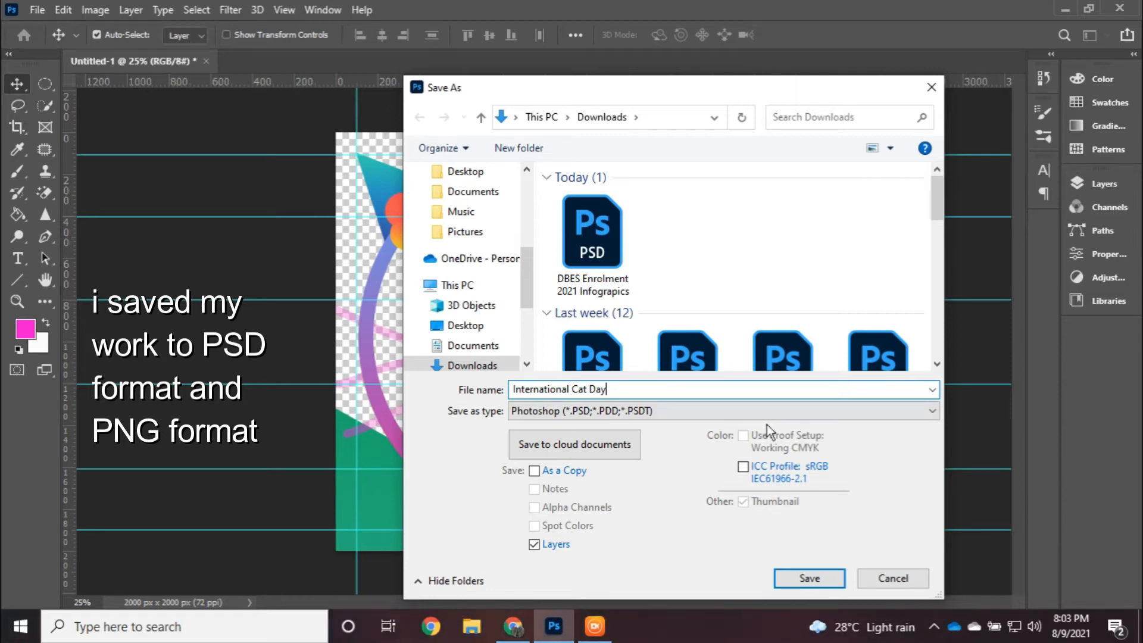
click(812, 579)
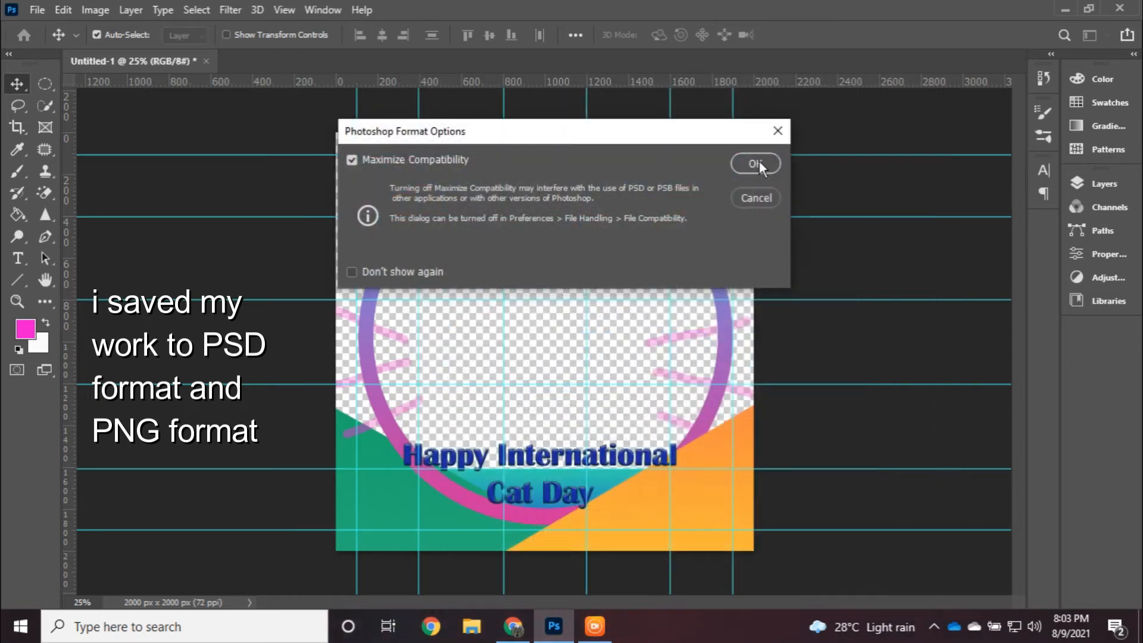
click(765, 165)
click(35, 10)
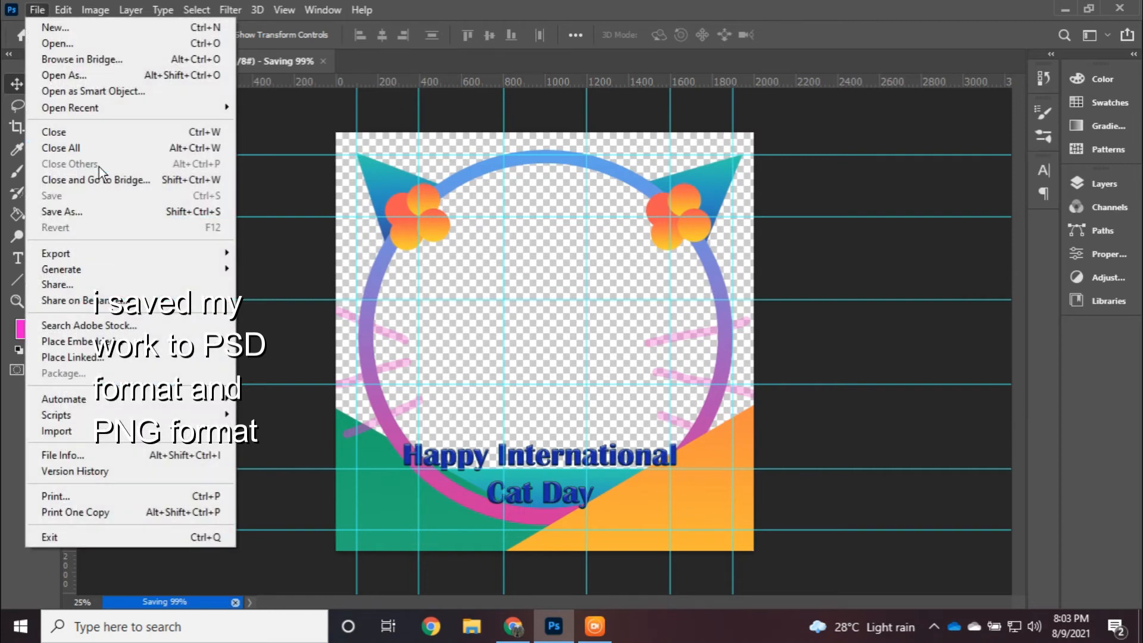
click(92, 211)
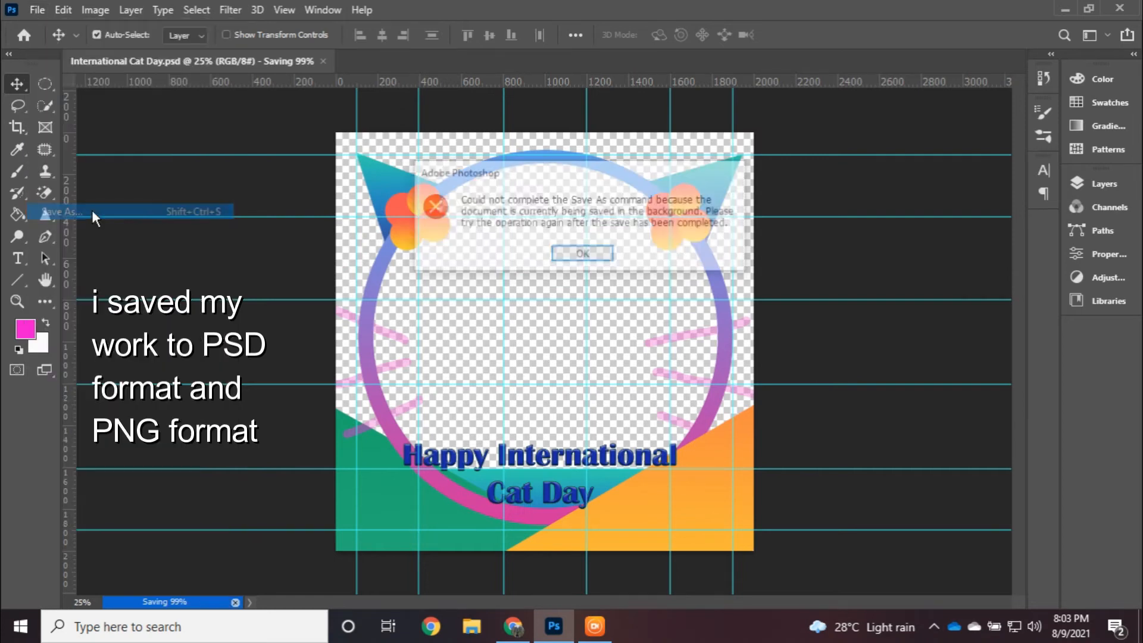
click(585, 257)
Save a PNG copy named "International Cat Day" in Downloads using the large file size option.
click(32, 13)
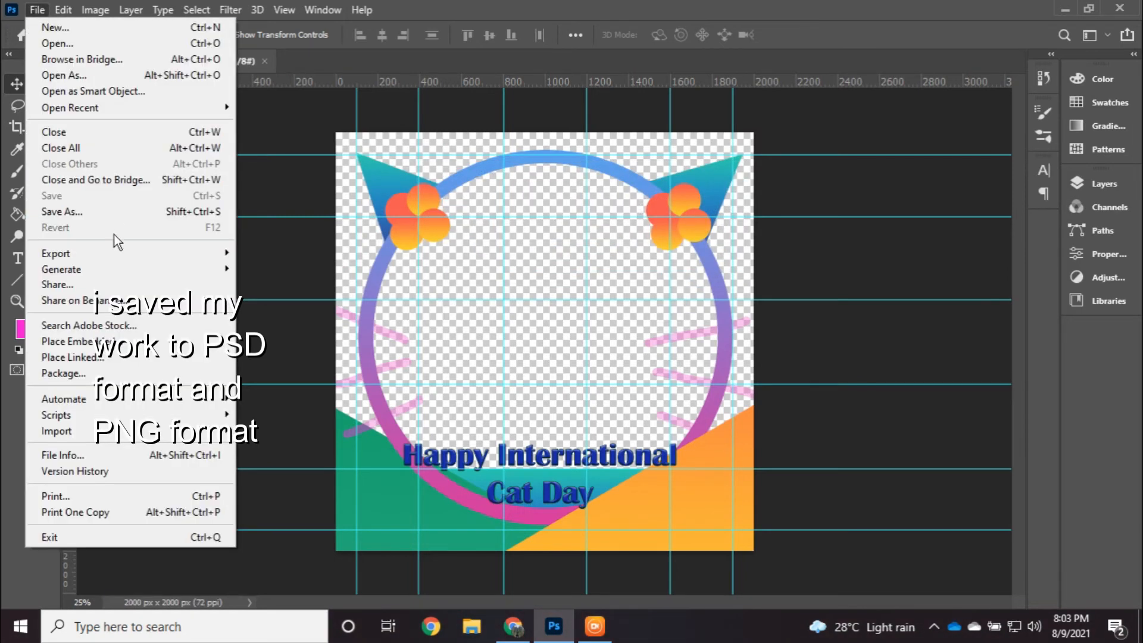
click(123, 214)
click(723, 476)
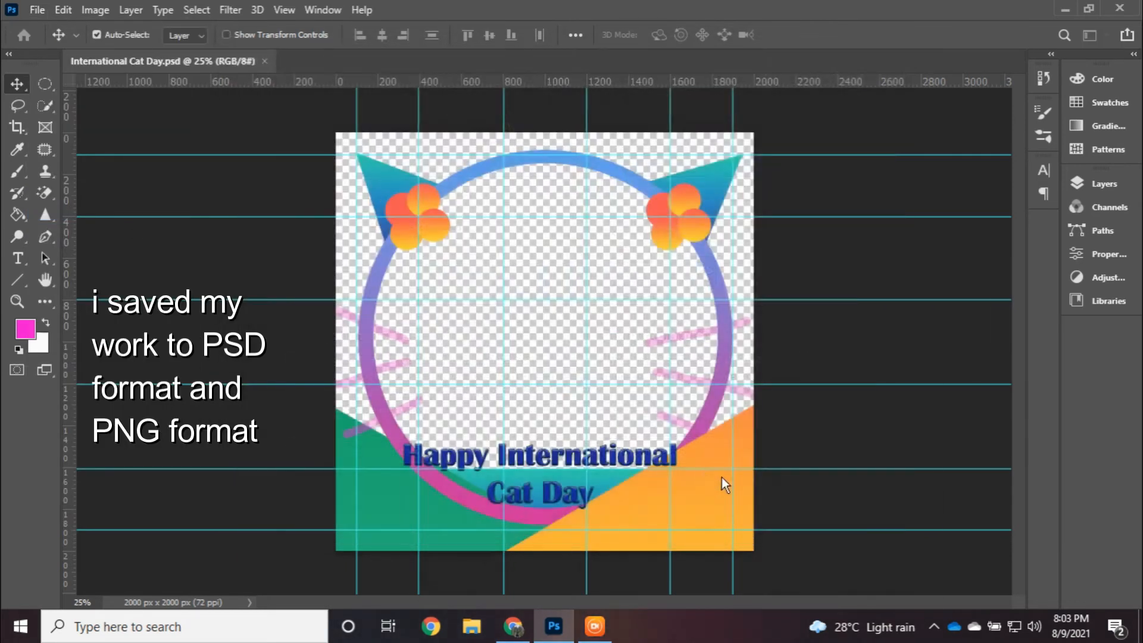
click(552, 418)
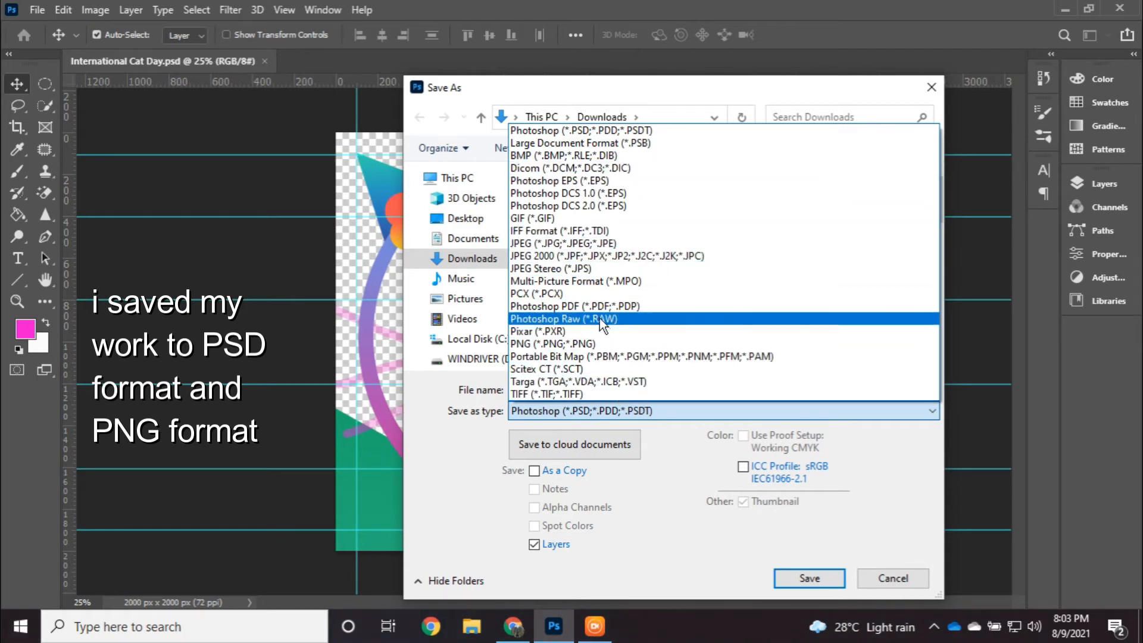
click(588, 345)
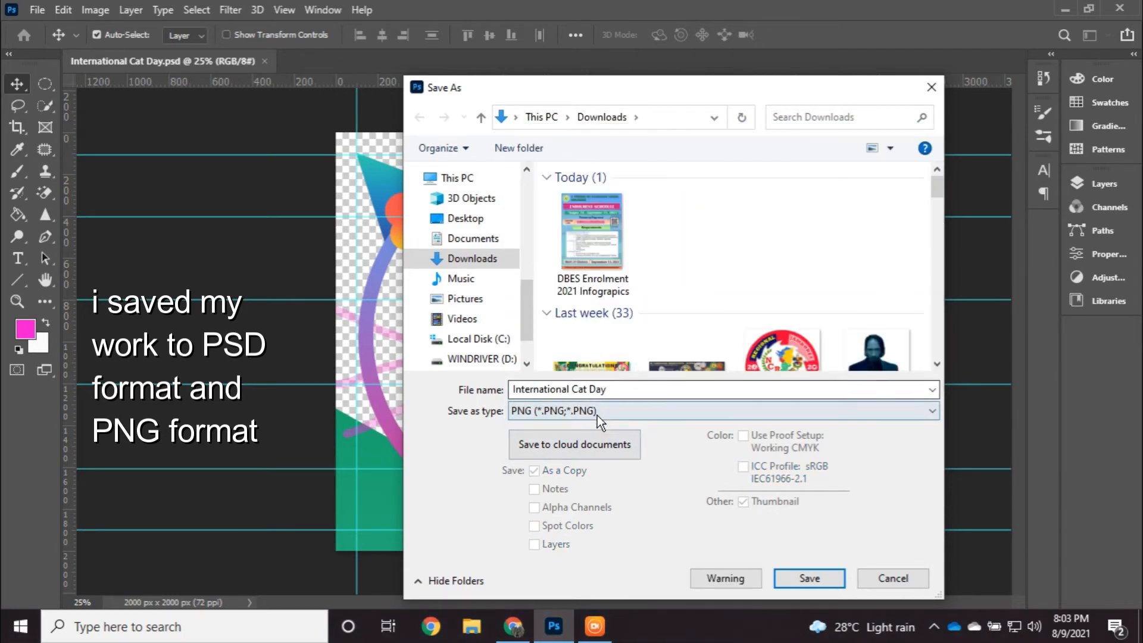
click(622, 387)
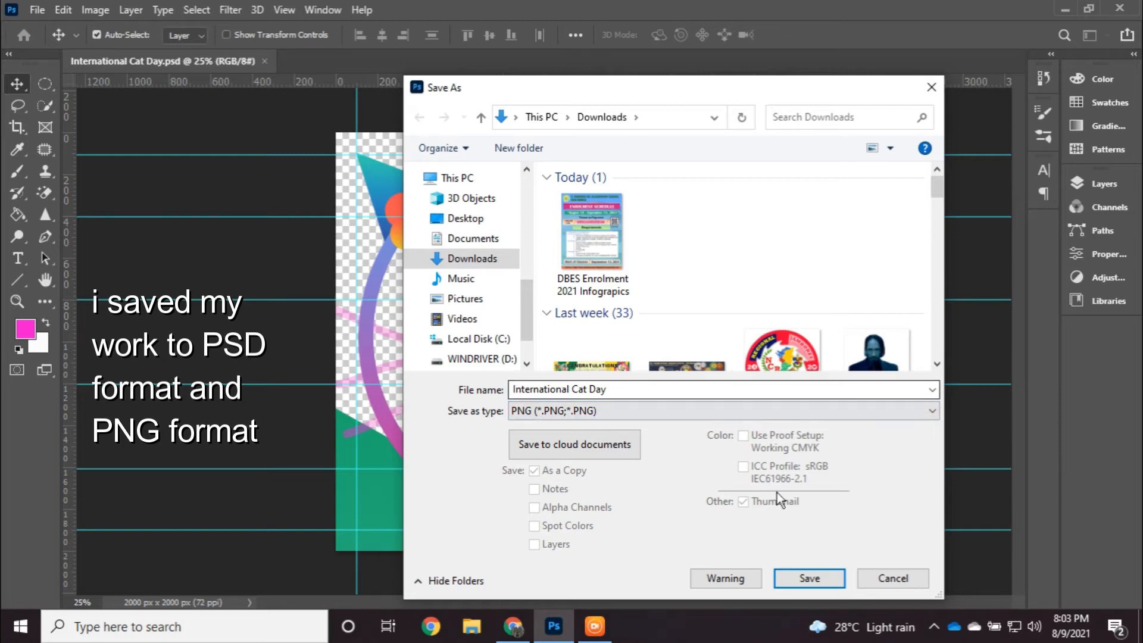
click(810, 580)
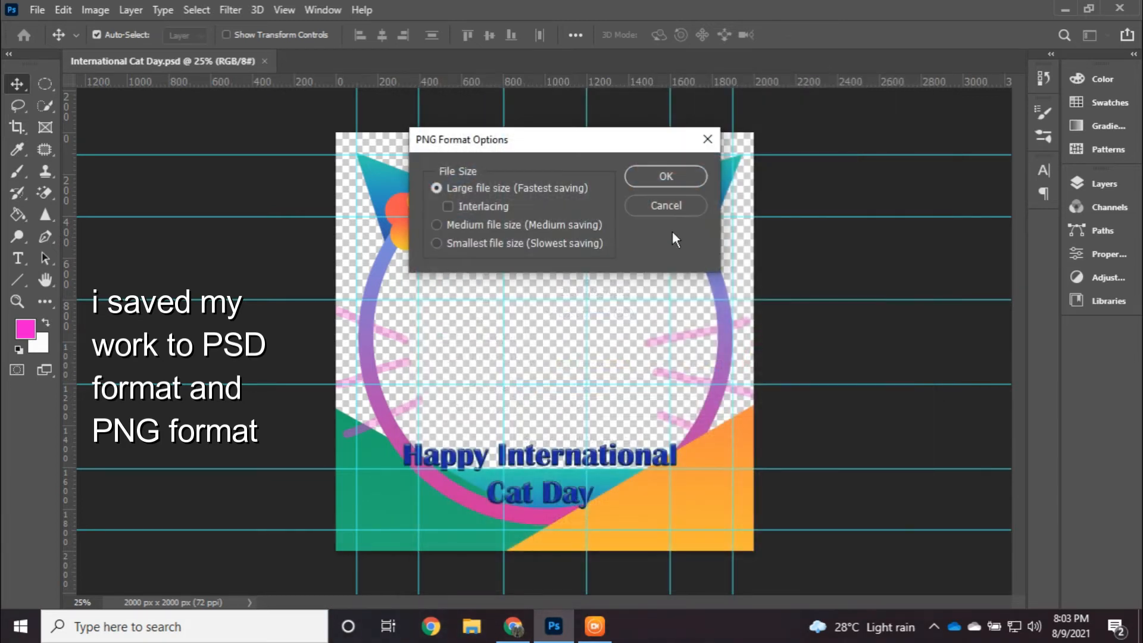
click(664, 177)
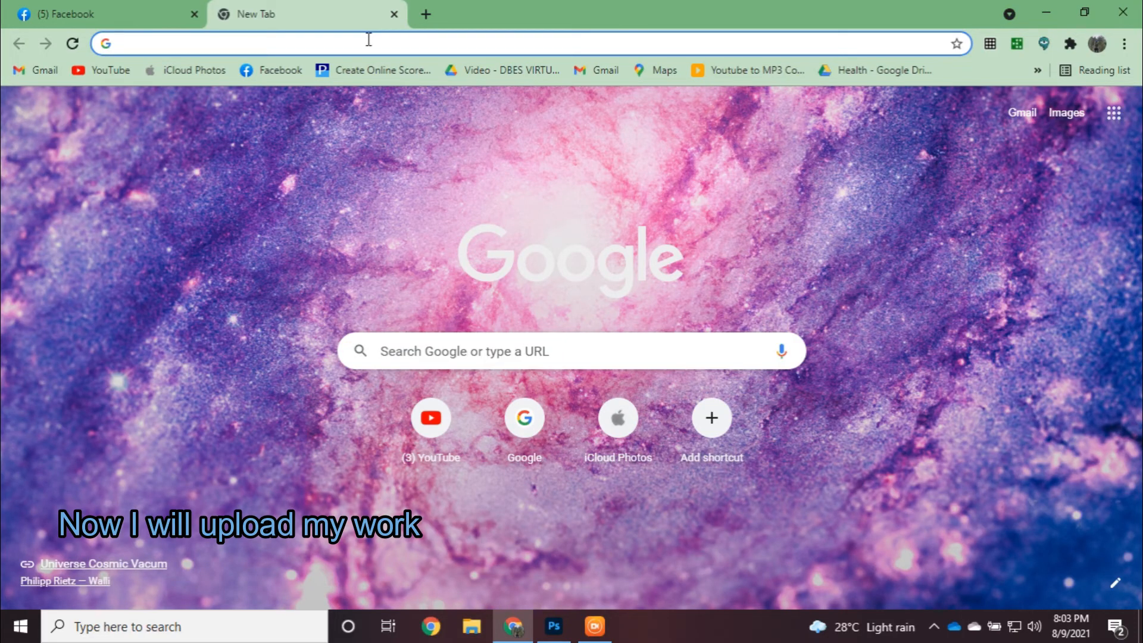
In Chrome, look up "facebook frame" and open the Facebook Frame Studio page for developers.
text(fra)
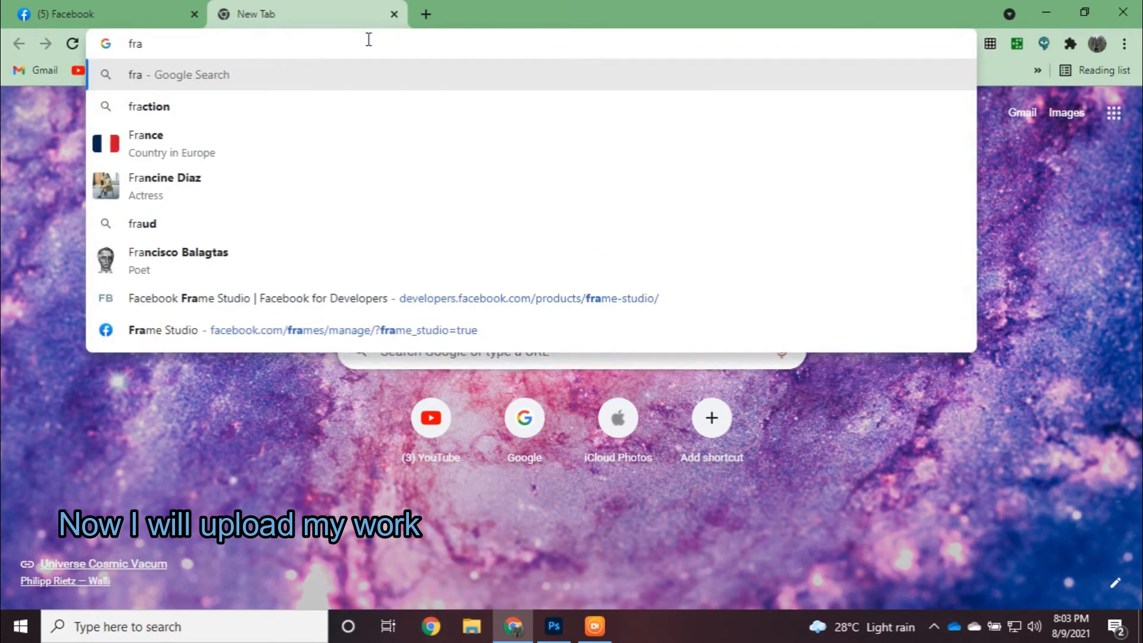
key(BackSpace)
key(BackSpace)
text(aceb)
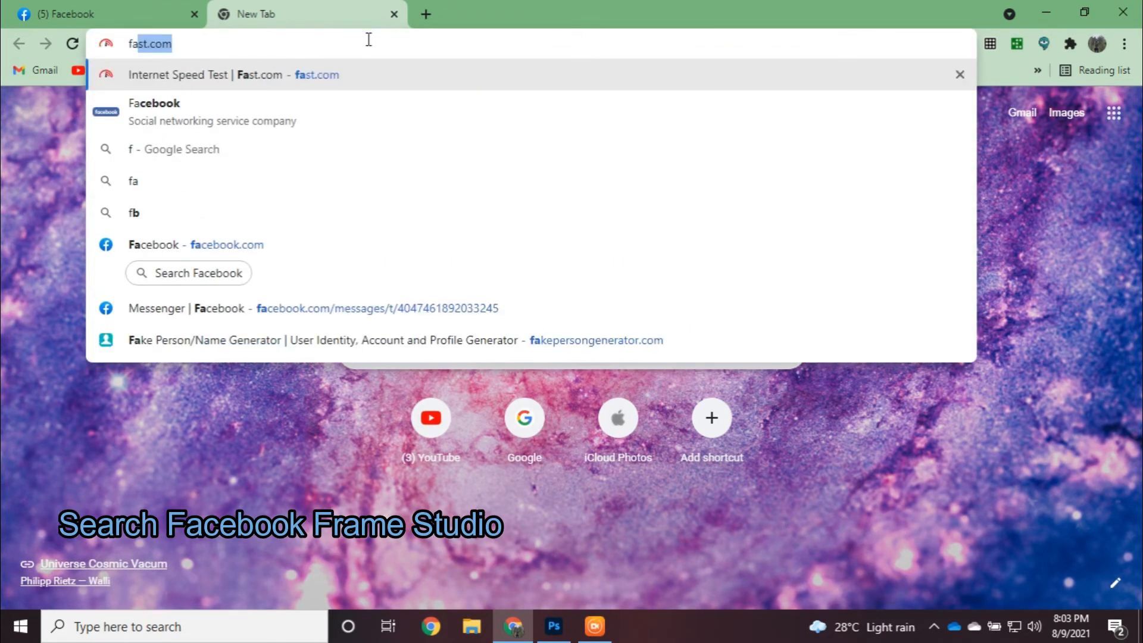
text(ook )
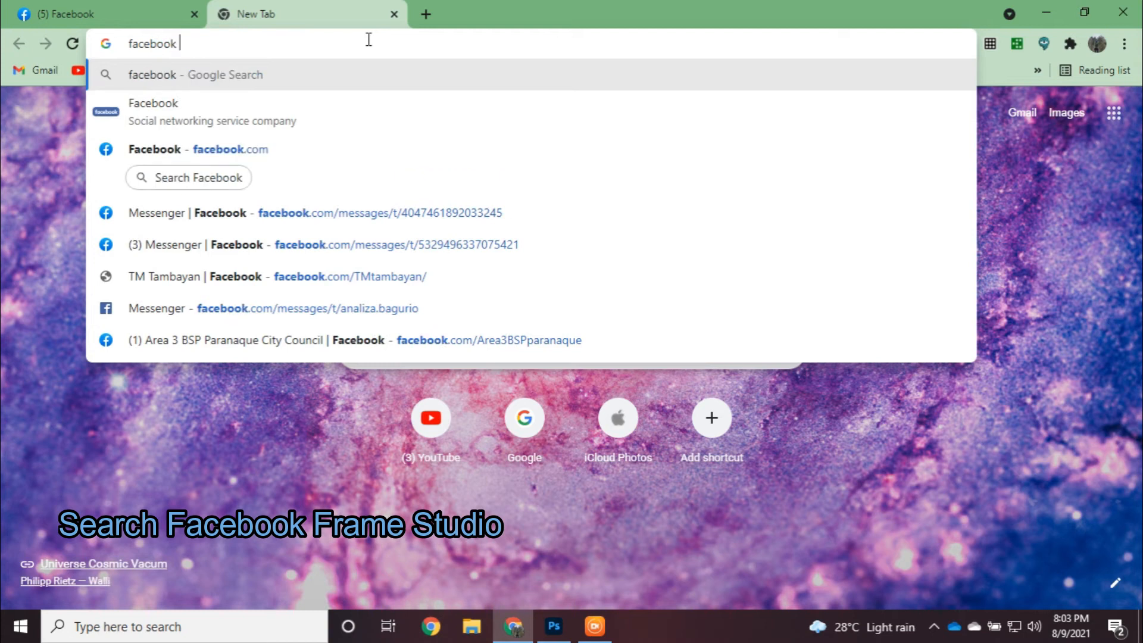
text(frame)
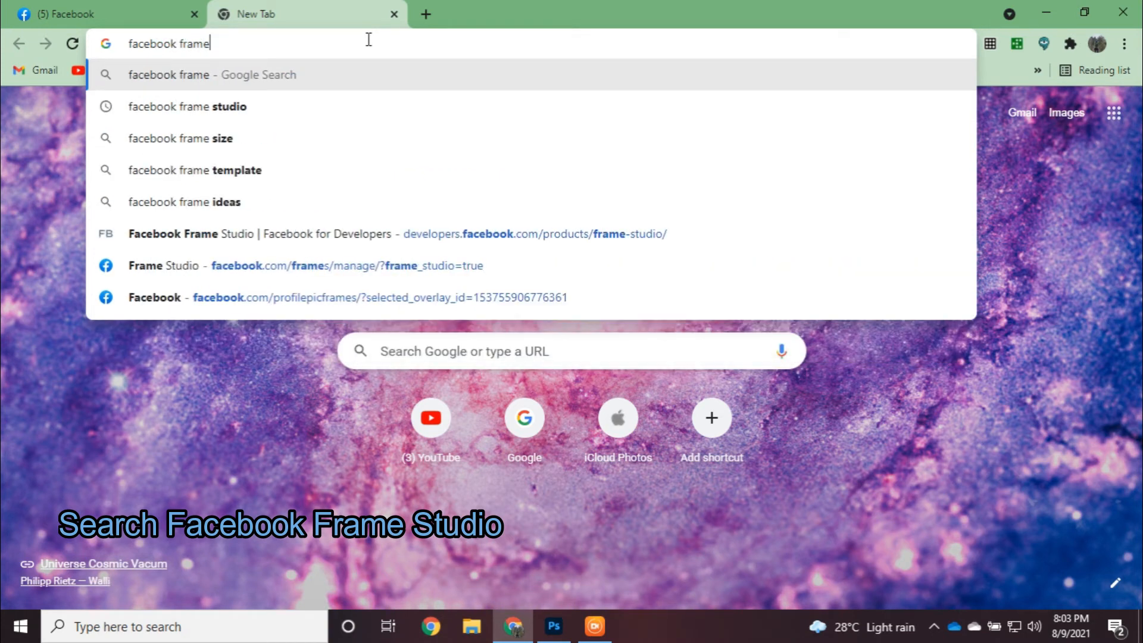
click(305, 237)
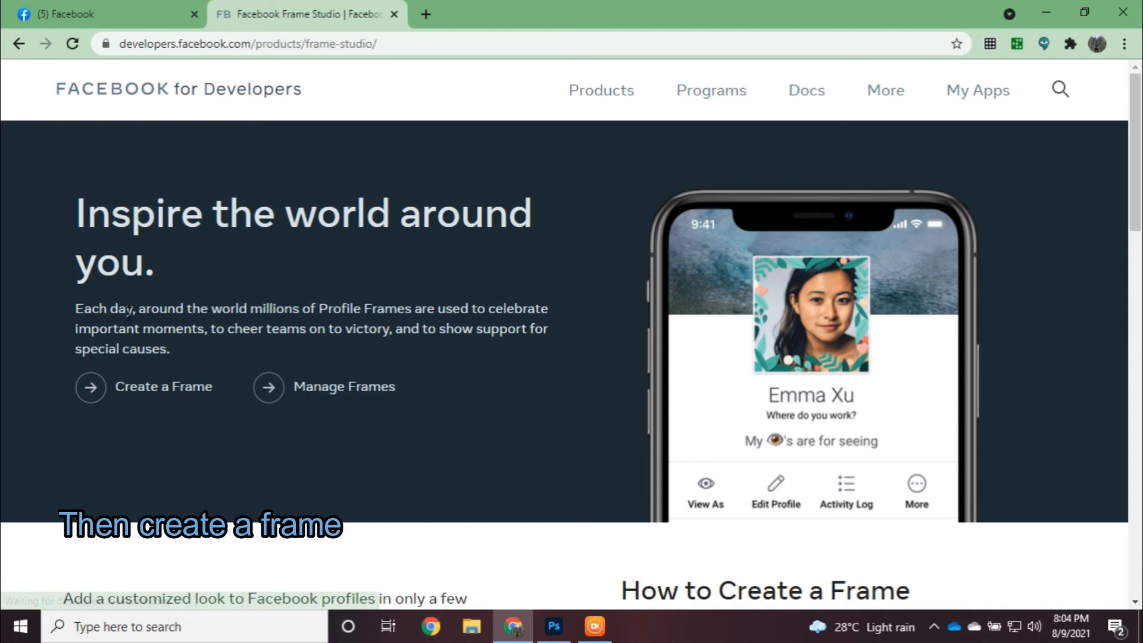
Enter Frame Studio from its landing page and look through the account choices and the list of existing profile frames.
click(137, 388)
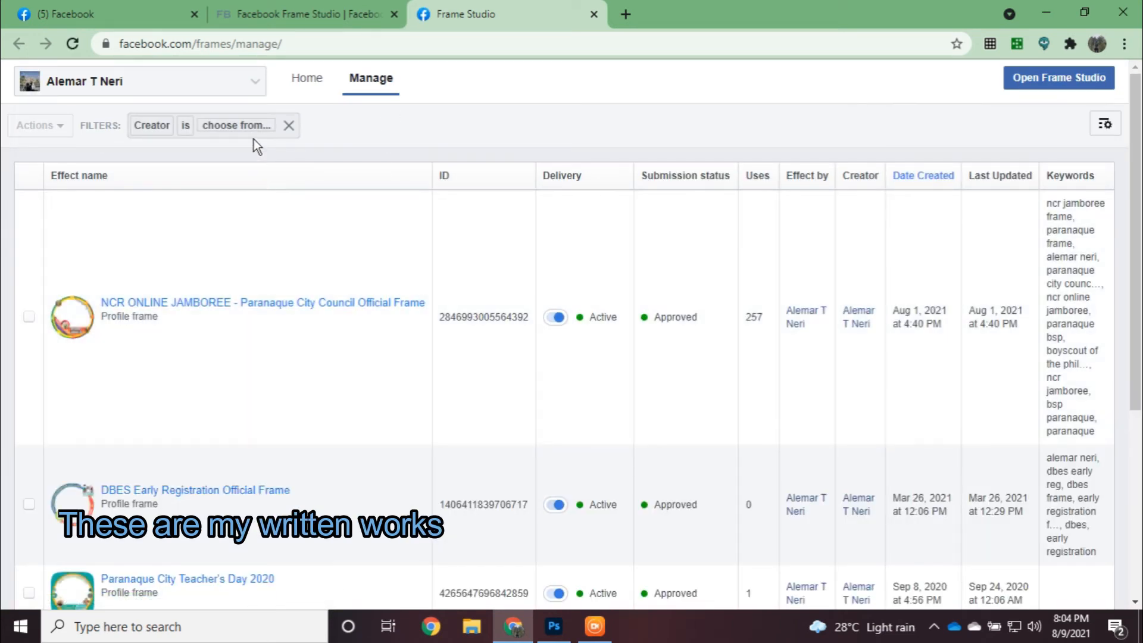
click(247, 90)
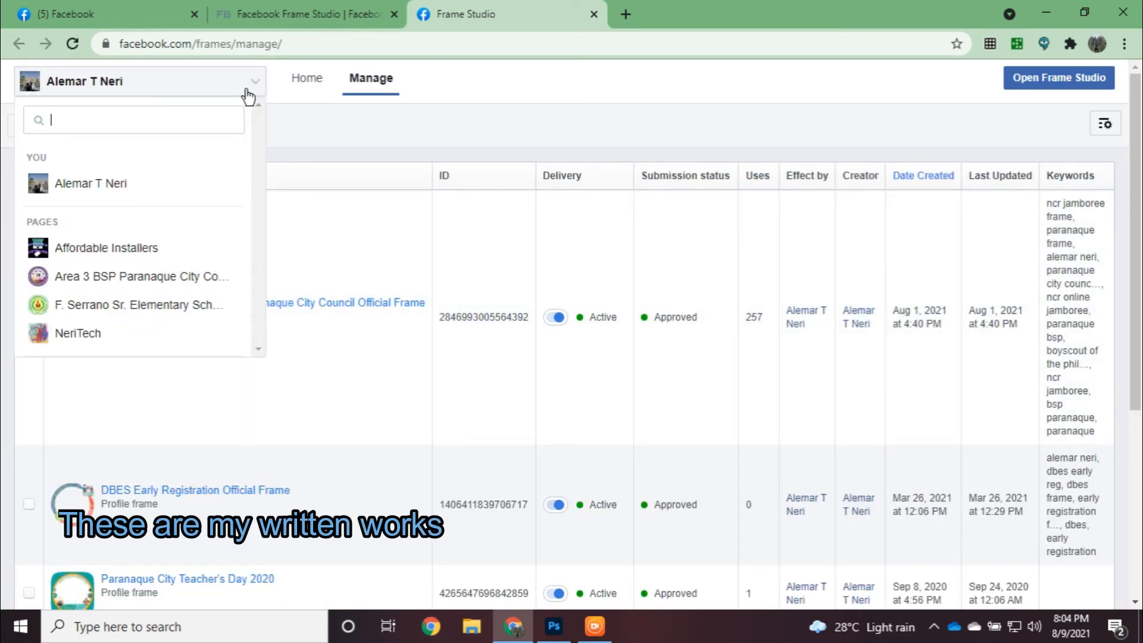
click(346, 116)
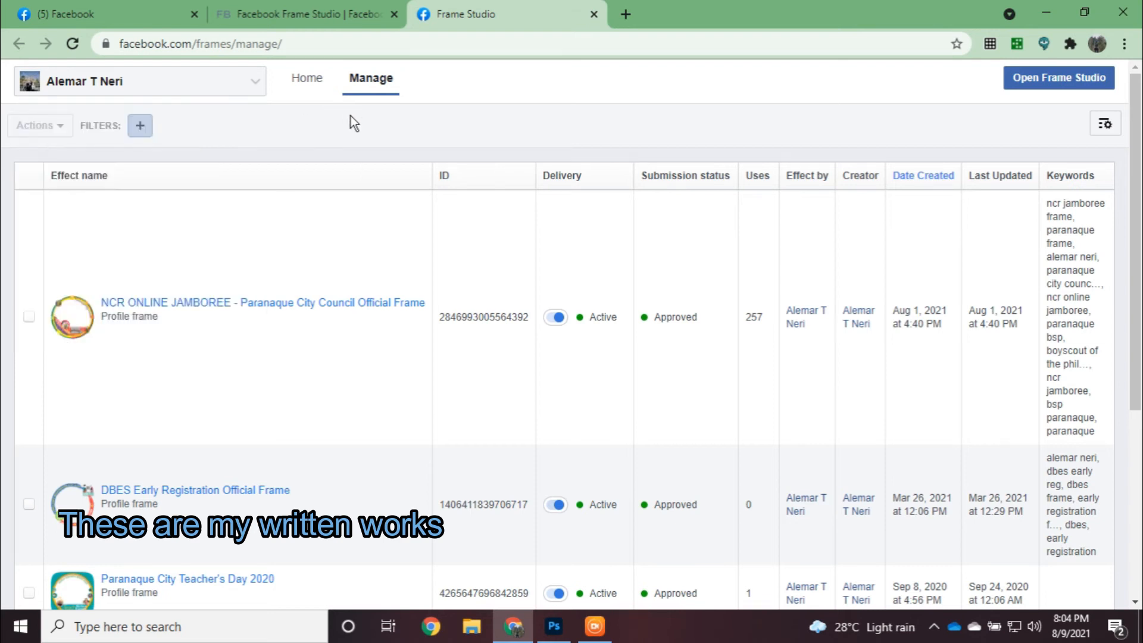
scroll(404, 375, down, 5)
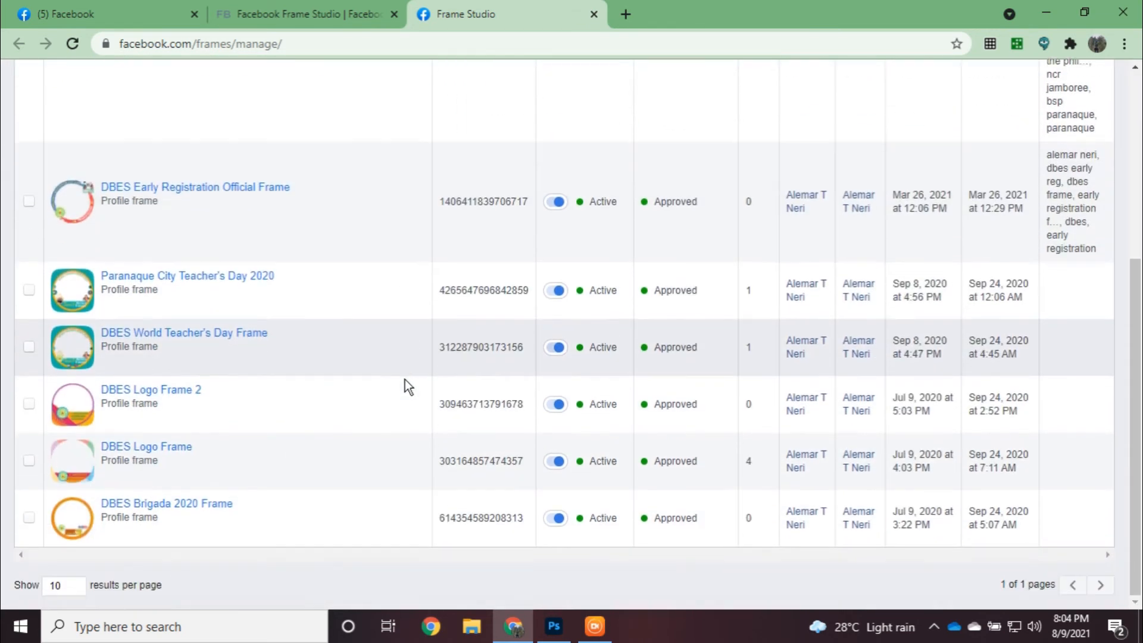
Start a new profile picture frame in Frame Studio and upload the International Cat Day PNG from Downloads as its artwork.
scroll(404, 380, up, 4)
scroll(402, 379, up, 2)
scroll(402, 377, down, 5)
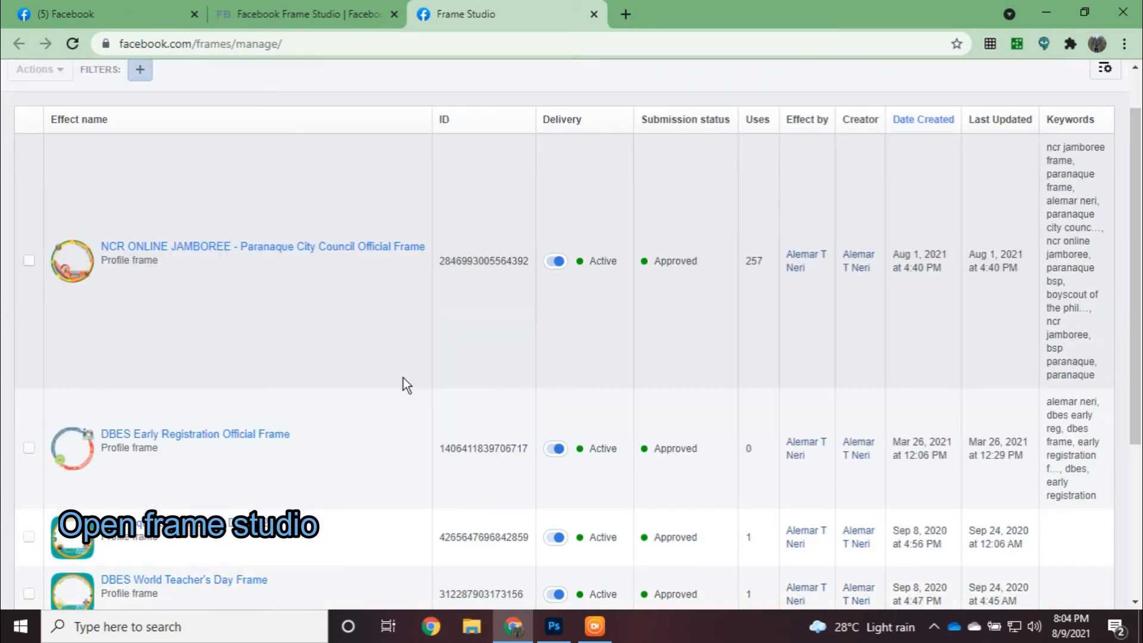
scroll(399, 373, up, 5)
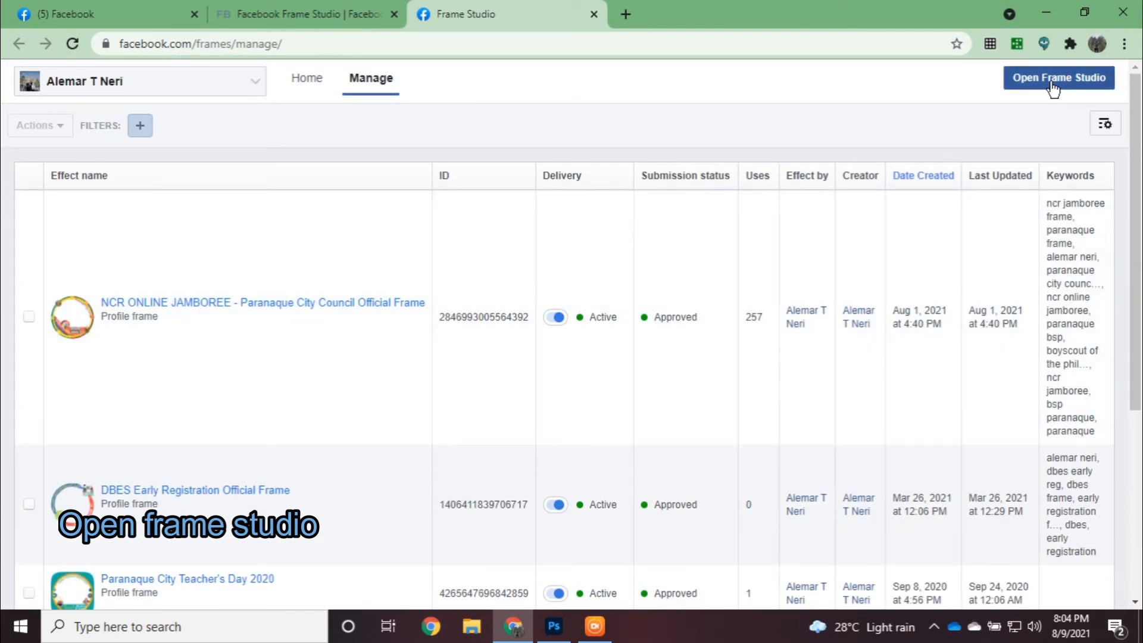
click(1052, 88)
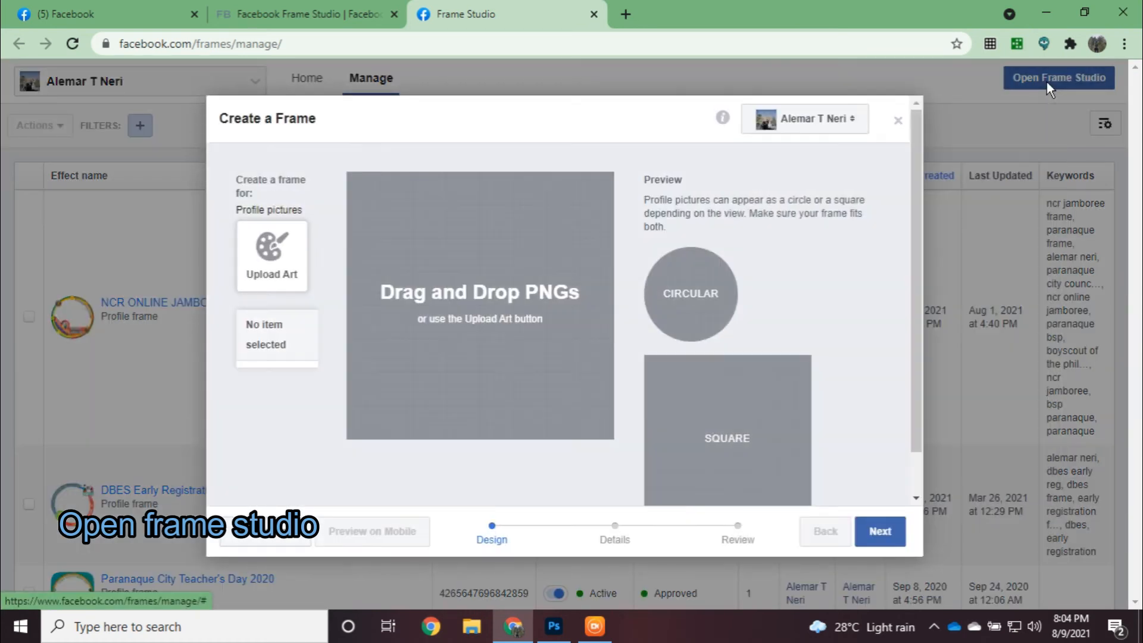
click(279, 253)
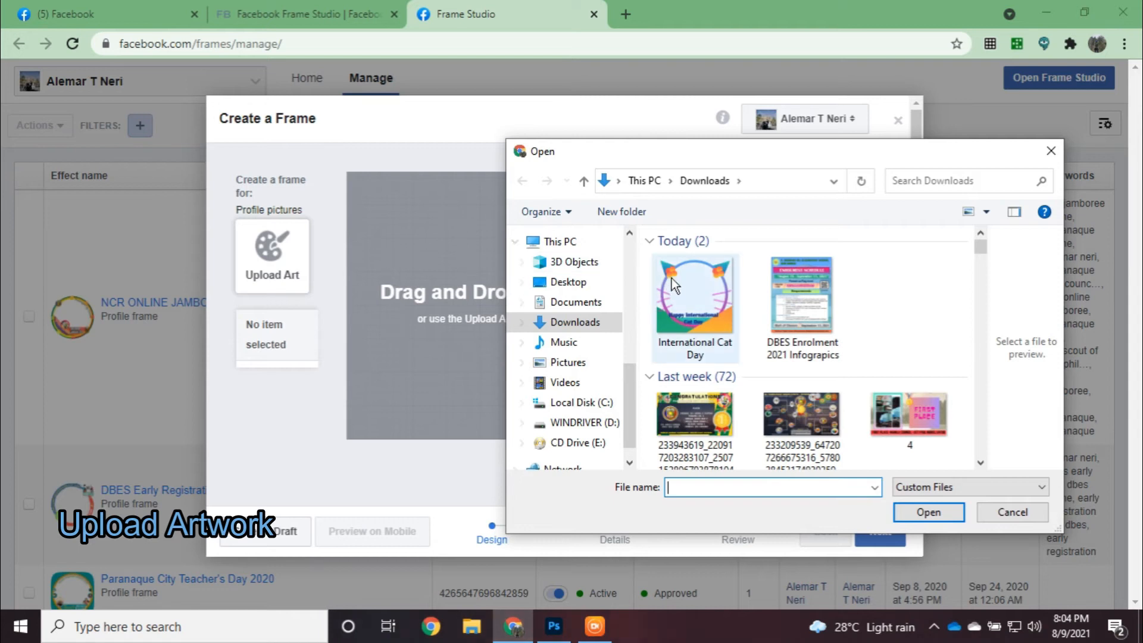
click(694, 287)
click(926, 513)
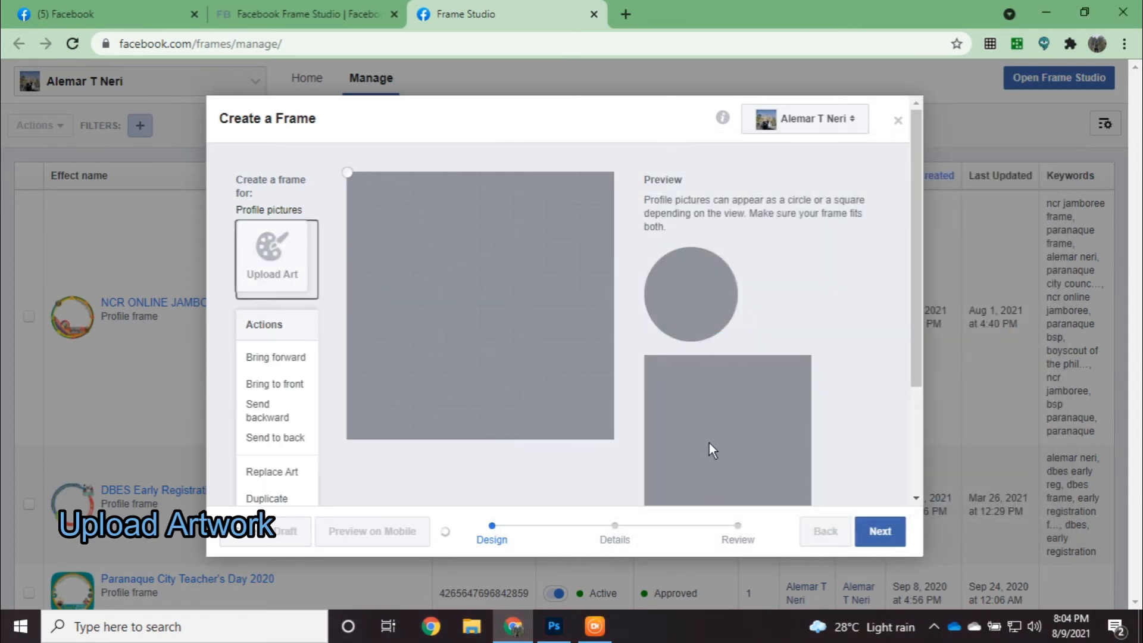
mouse_move(692, 448)
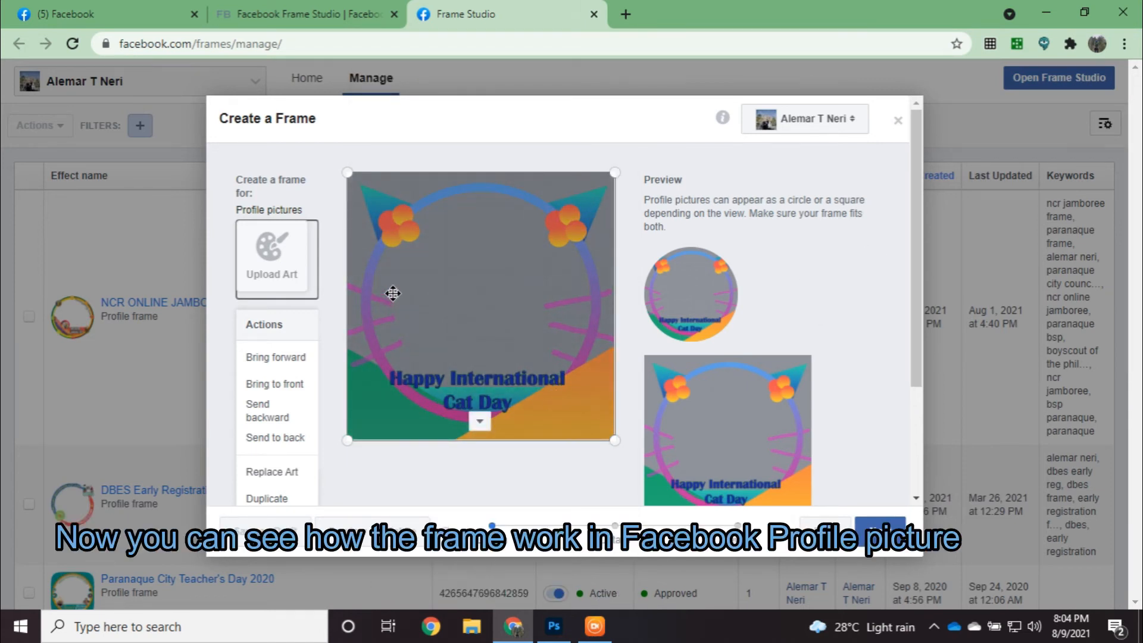
Look through the artwork's arrangement options and check the circular and square profile picture previews.
click(480, 427)
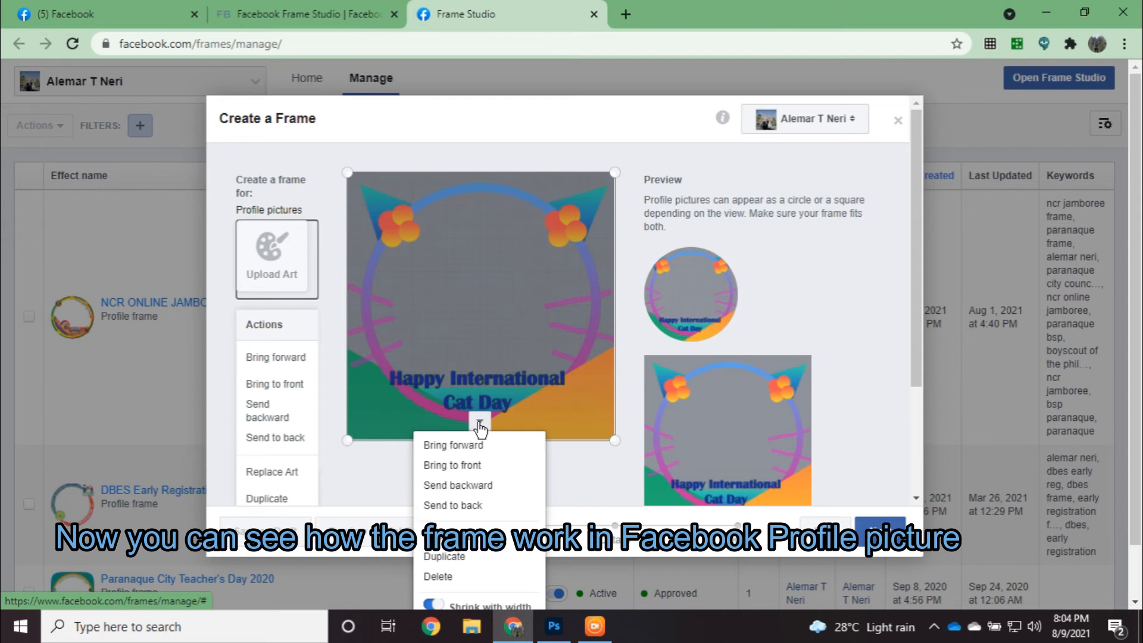
click(802, 248)
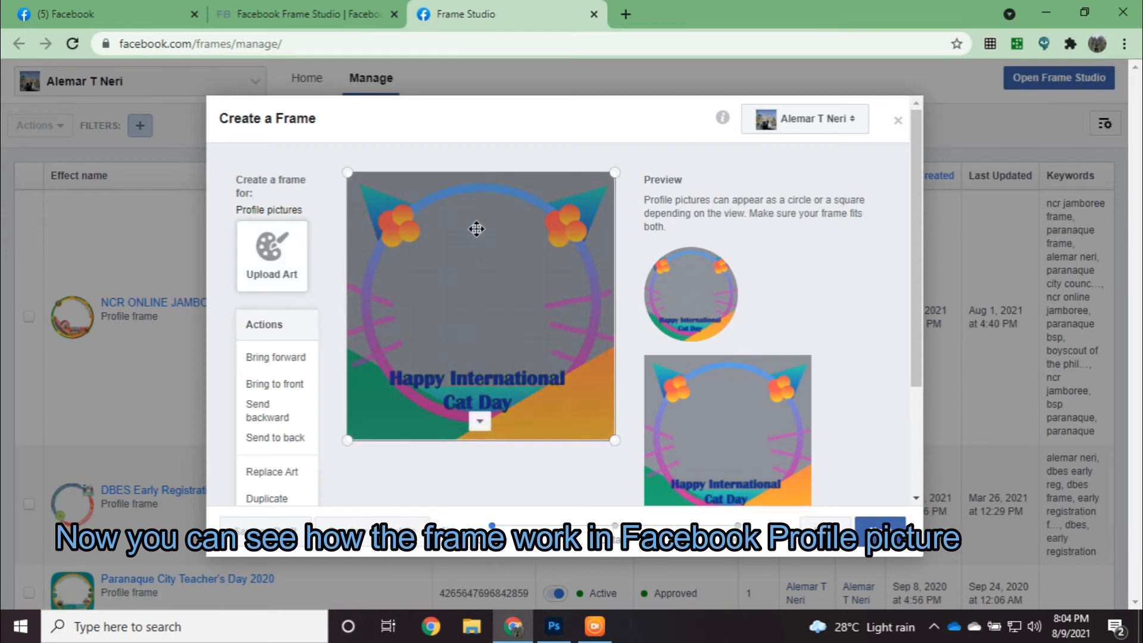
mouse_move(680, 308)
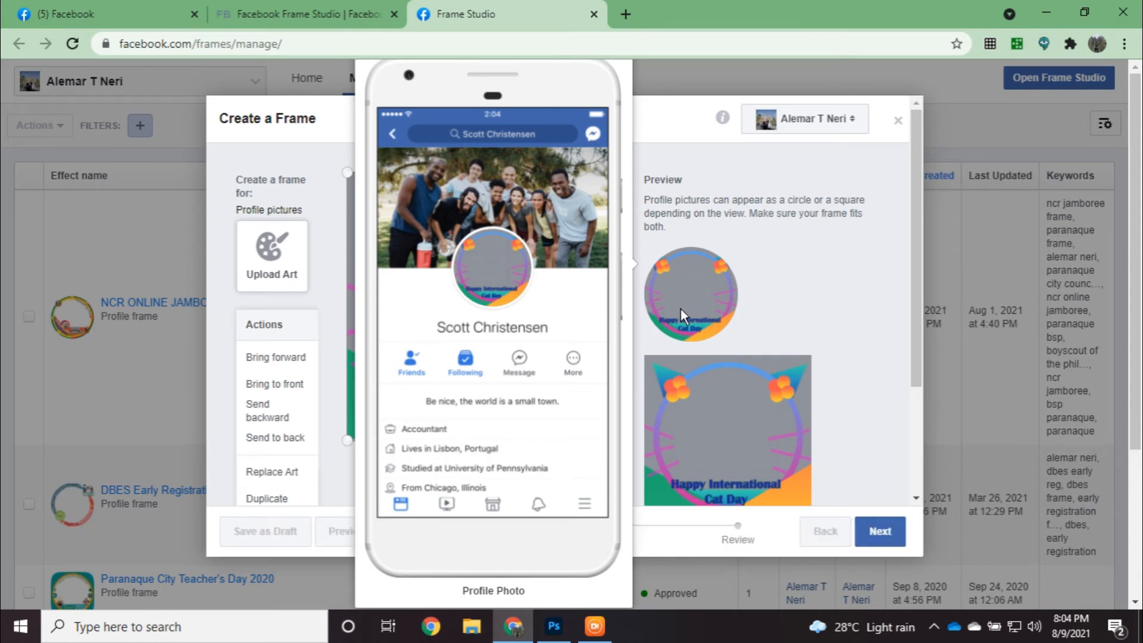
mouse_move(715, 431)
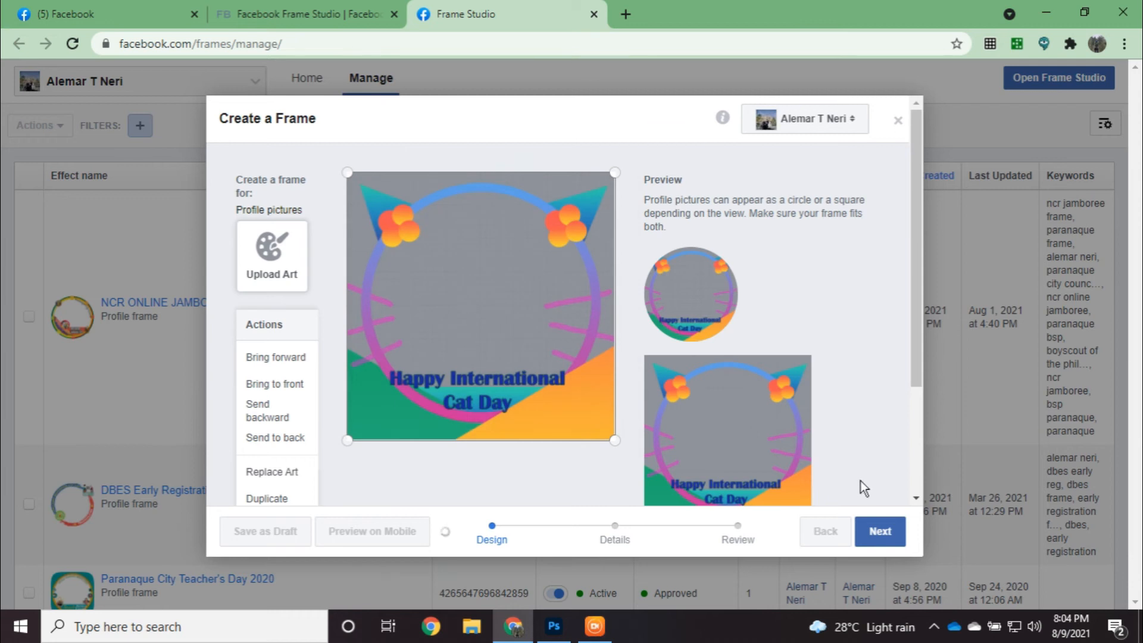
Proceed to the frame's details and name it "International Cat Day Frame".
click(881, 539)
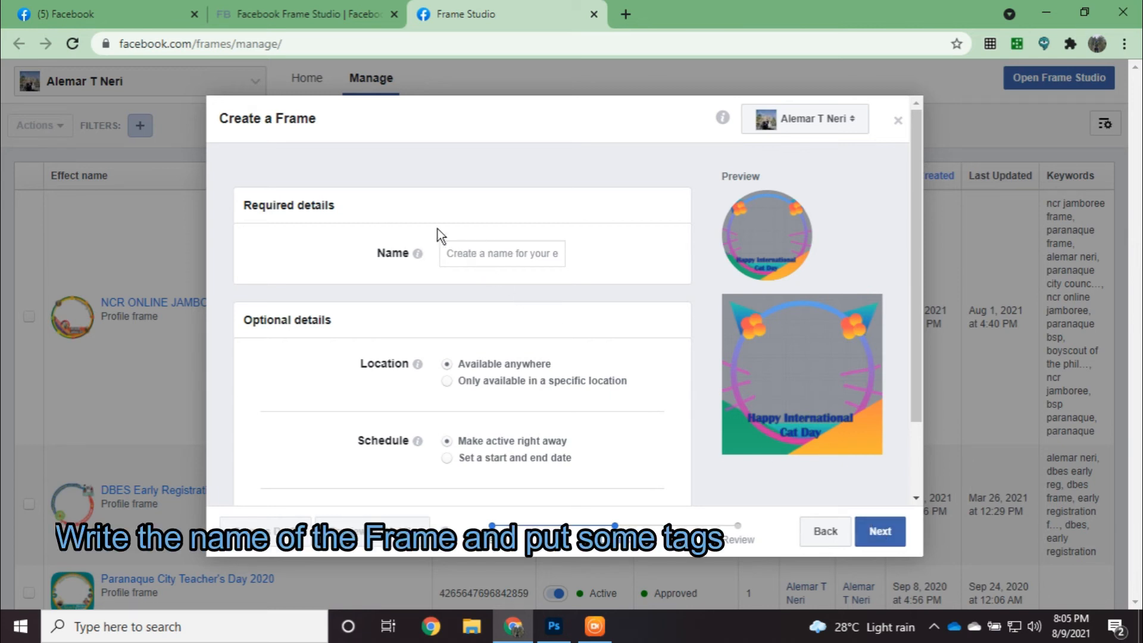
click(490, 253)
text(International Cat Day Frame)
Add the keywords "cat", "cat day", "international cat day", "cats" and "cat day 2021" to the frame.
scroll(475, 416, down, 2)
click(475, 430)
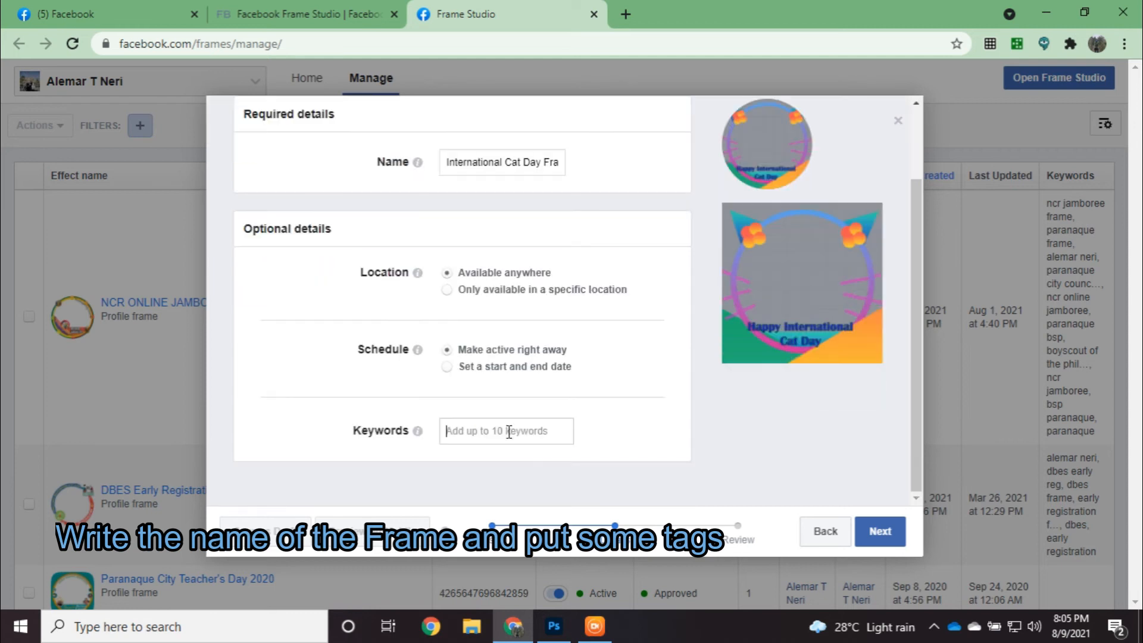
text(Cat)
key(Return)
text(cat day)
key(Return)
text(international cat day)
key(Return)
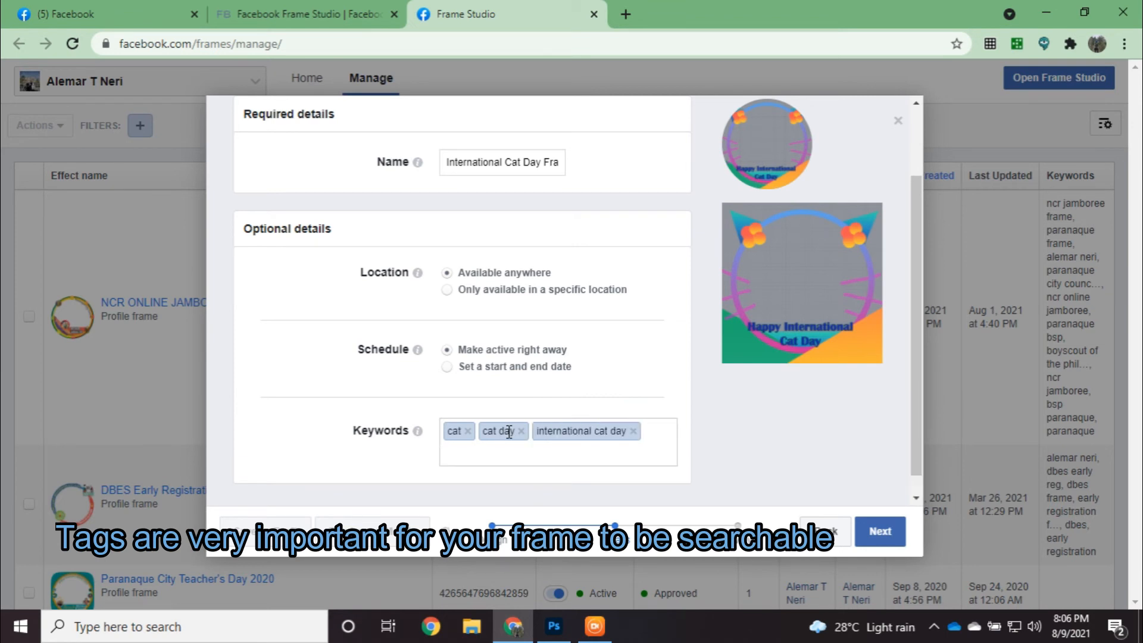
text(cats)
key(Return)
text(cat day 2021)
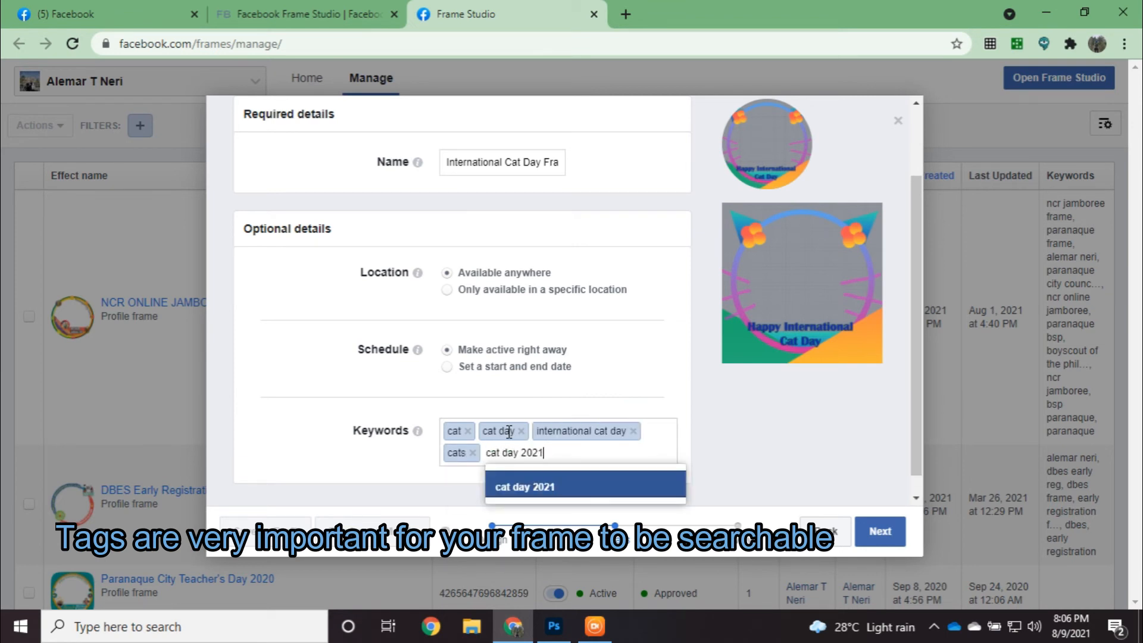
key(Return)
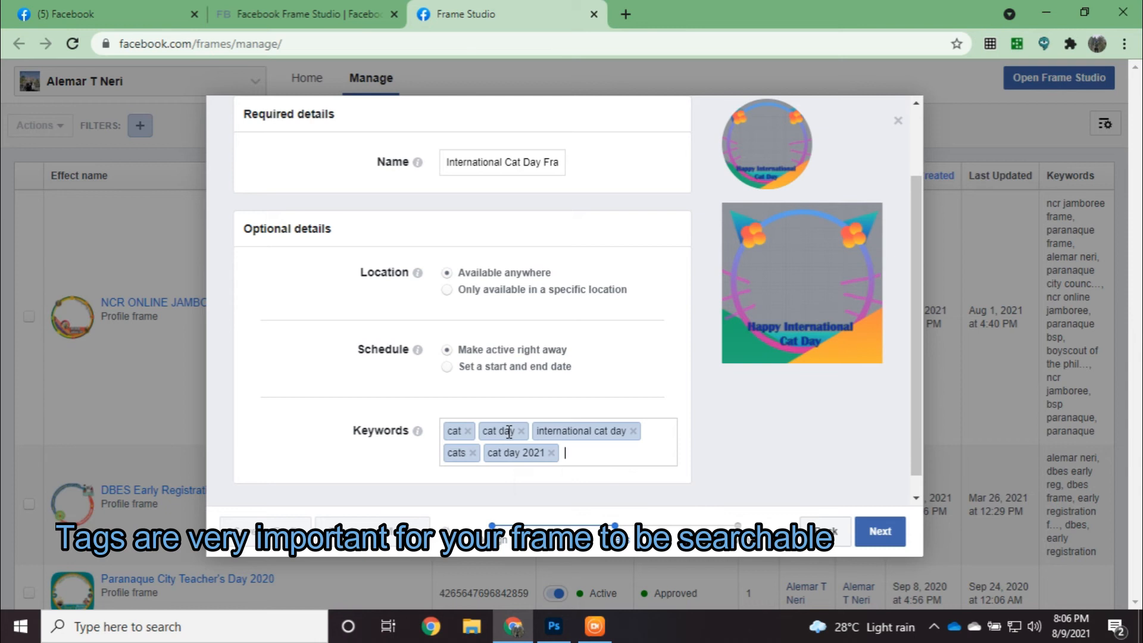
Add three more keywords to the frame: "cat frame", "fb cat frame" and "facebook cat frame".
text(cat frame)
key(Return)
text(fb cat frame)
key(Return)
text(facebook cat fram)
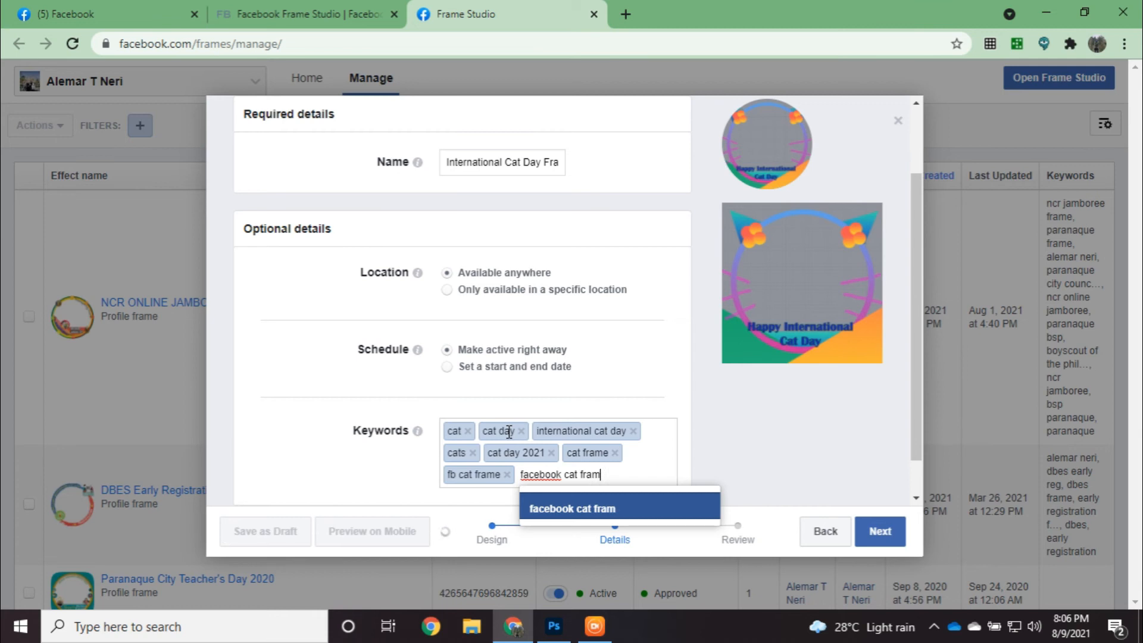
text(e)
key(Return)
Publish the International Cat Day Frame for public use and close the publishing dialog.
click(876, 533)
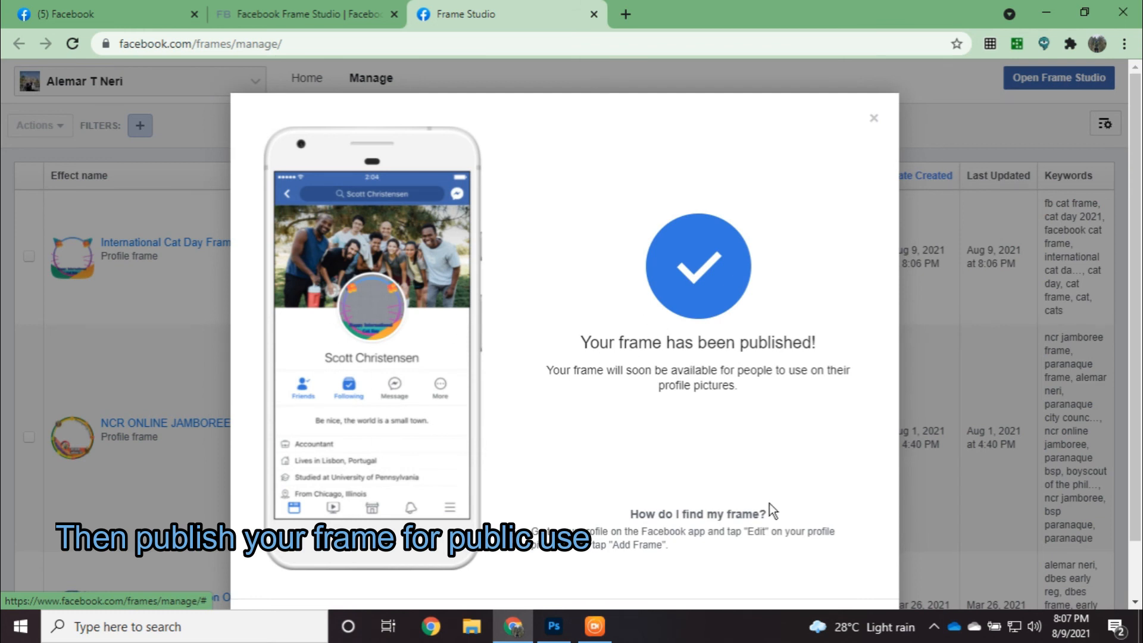
click(870, 557)
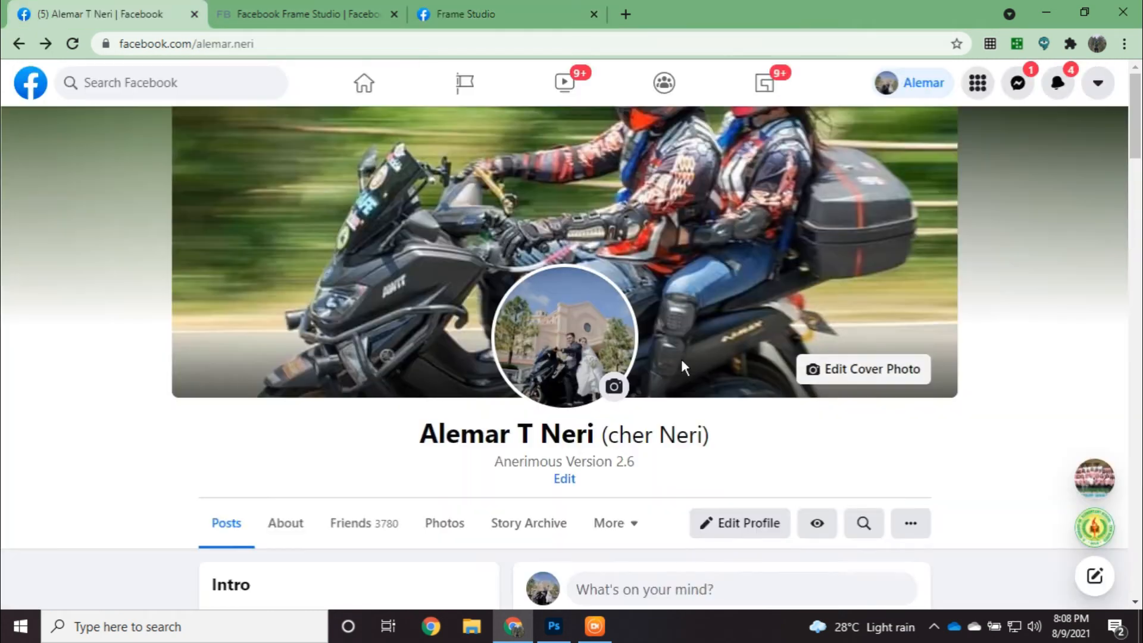
On the Facebook profile page, start updating the profile picture and open the choice of frames.
click(556, 369)
click(553, 373)
click(614, 386)
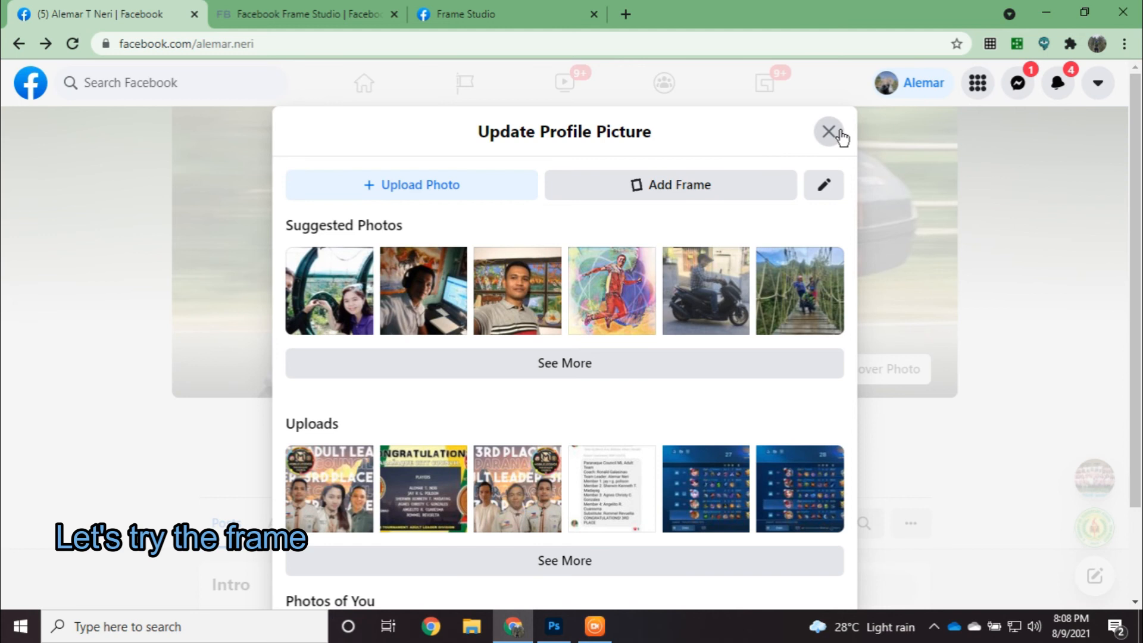
click(673, 194)
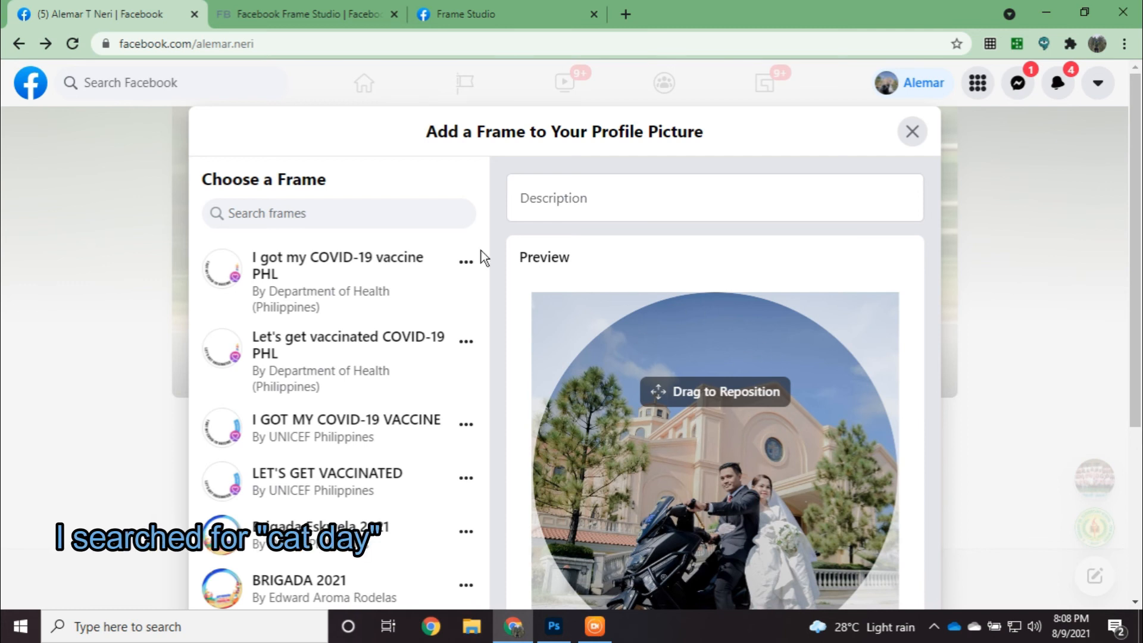
Search the frames for "cat day" and try the International Cat Day Frame on the profile picture.
click(346, 219)
text(cat day)
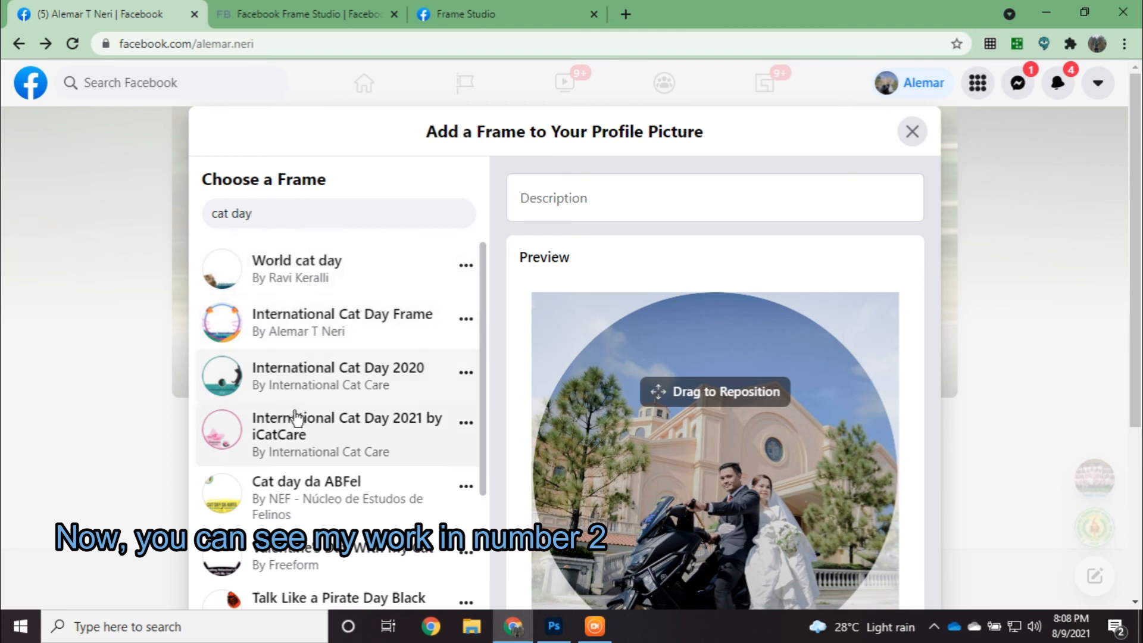
click(260, 333)
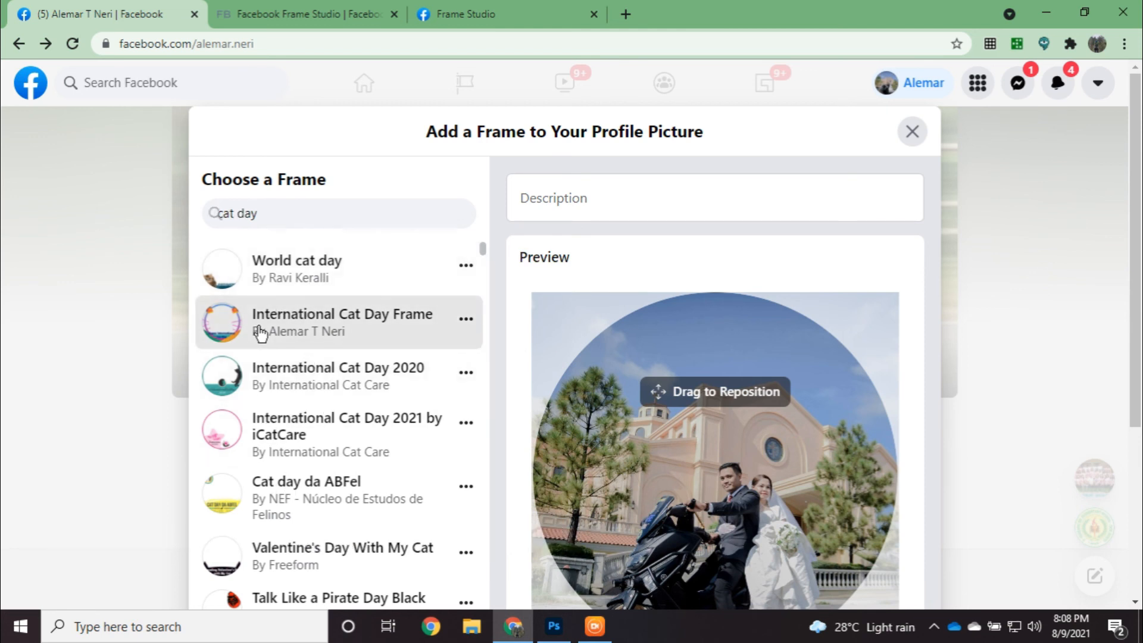
Examine the profile picture preview with the cat frame and the options for how long to use it.
drag(1137, 217, 1141, 293)
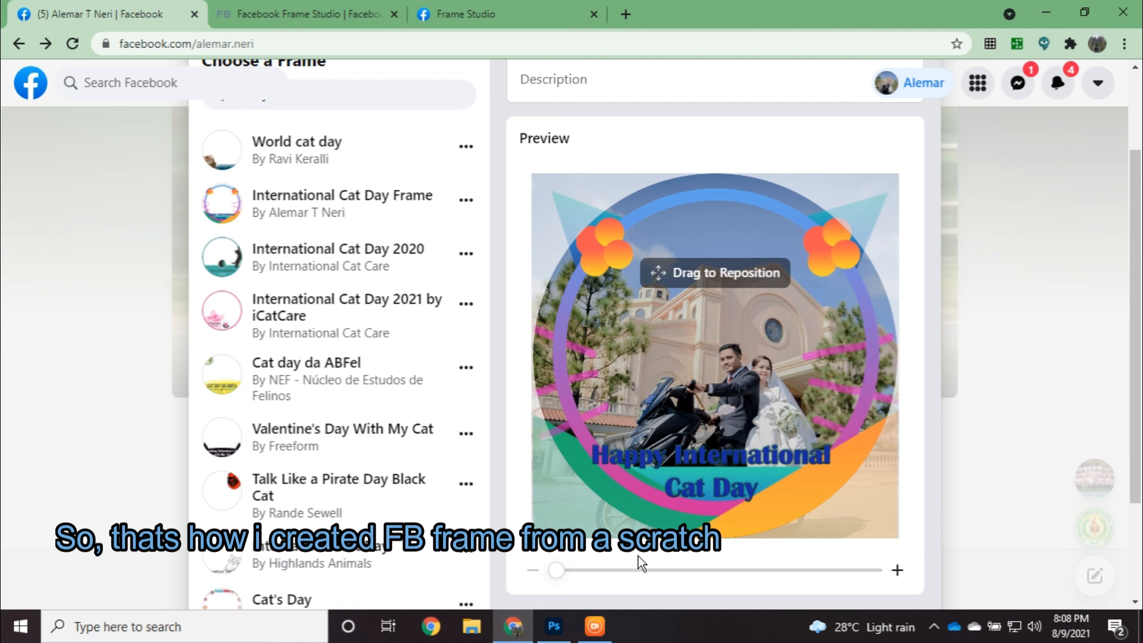
scroll(638, 556, down, 3)
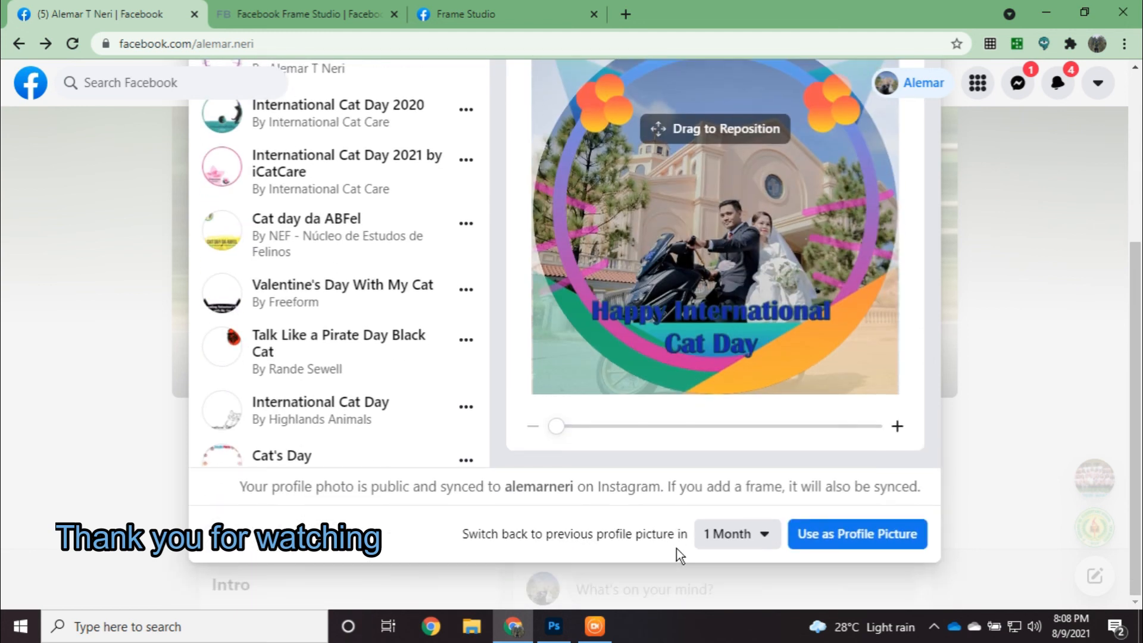
scroll(829, 539, up, 4)
scroll(827, 529, down, 2)
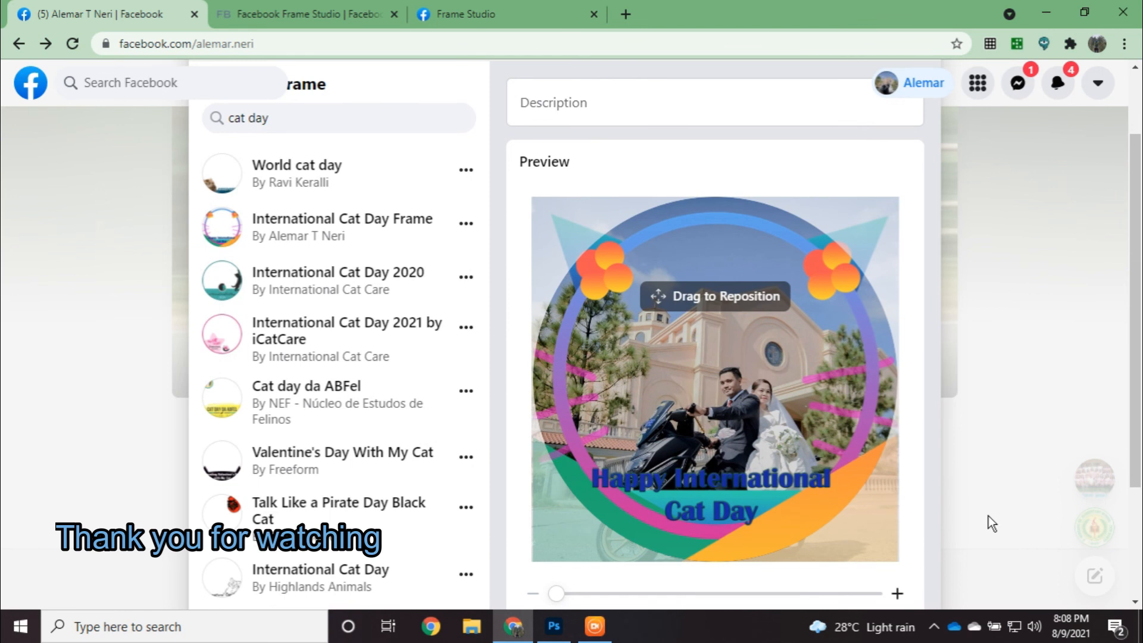